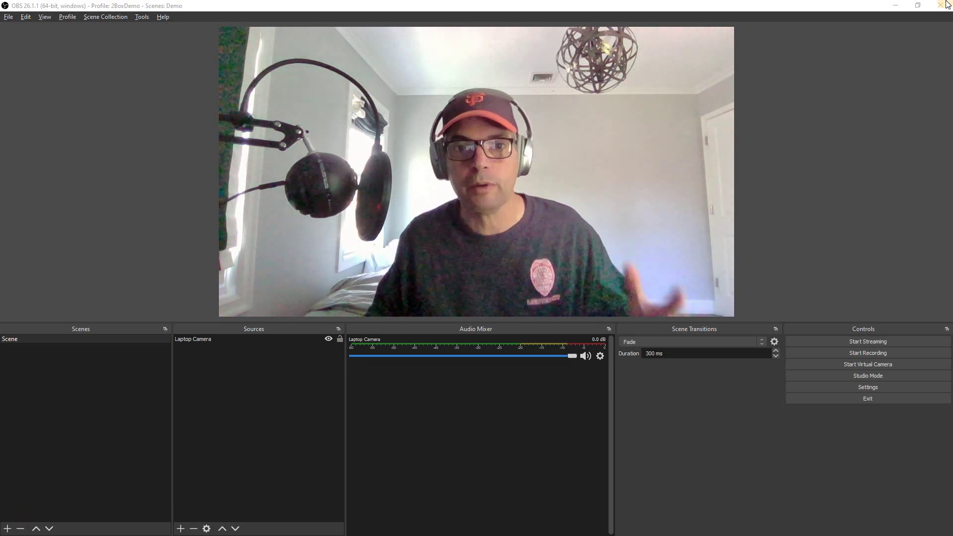
Step: Restore down the maximized OBS window to reveal the Singular.Live dashboard behind it
key("super+Down")
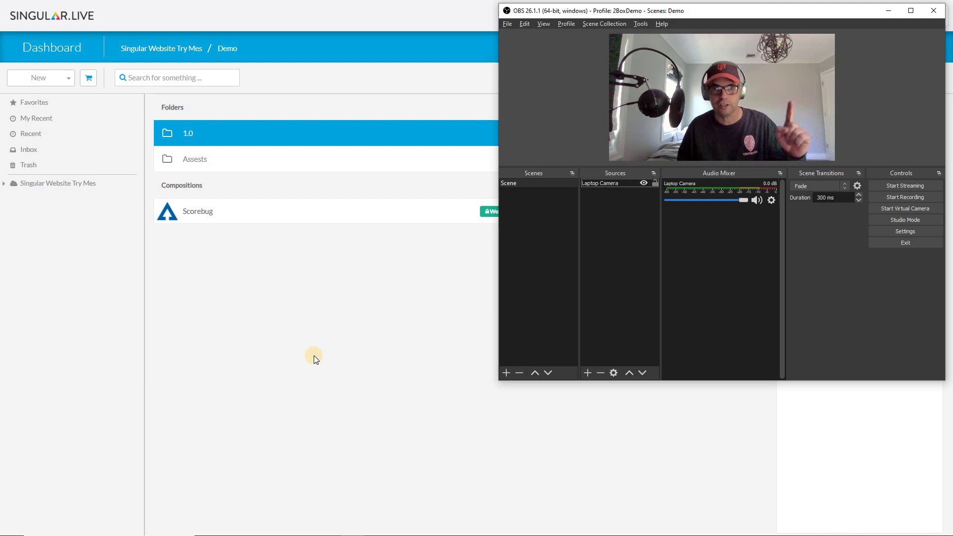
Step: In the Scorebug composition editor, animate Scorebug and Lower Third Score in and take Background out
left_click(313, 355)
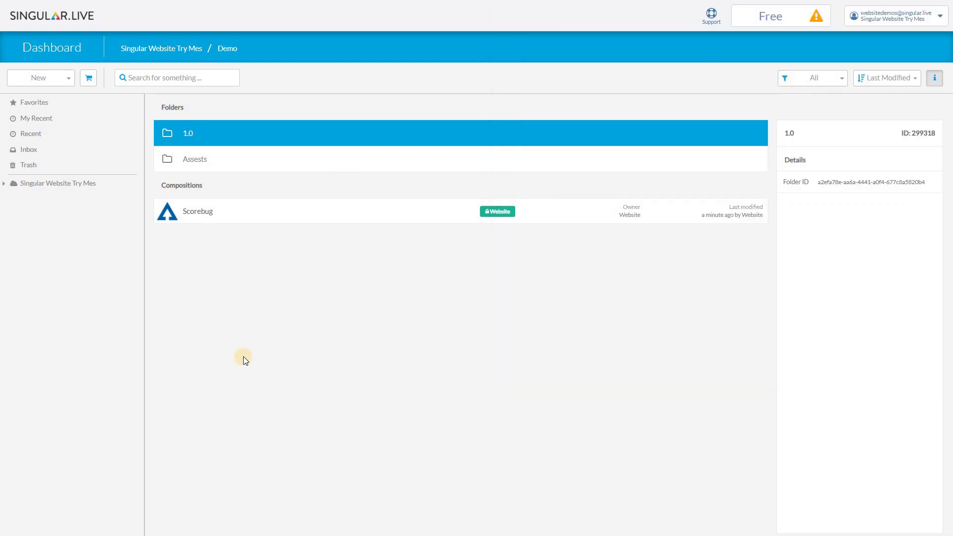
left_click(240, 219)
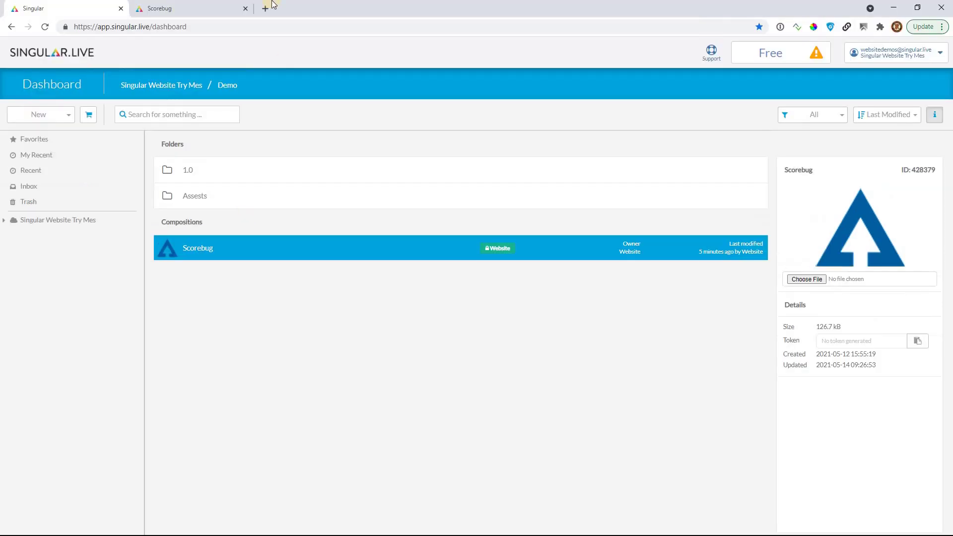
left_click(224, 10)
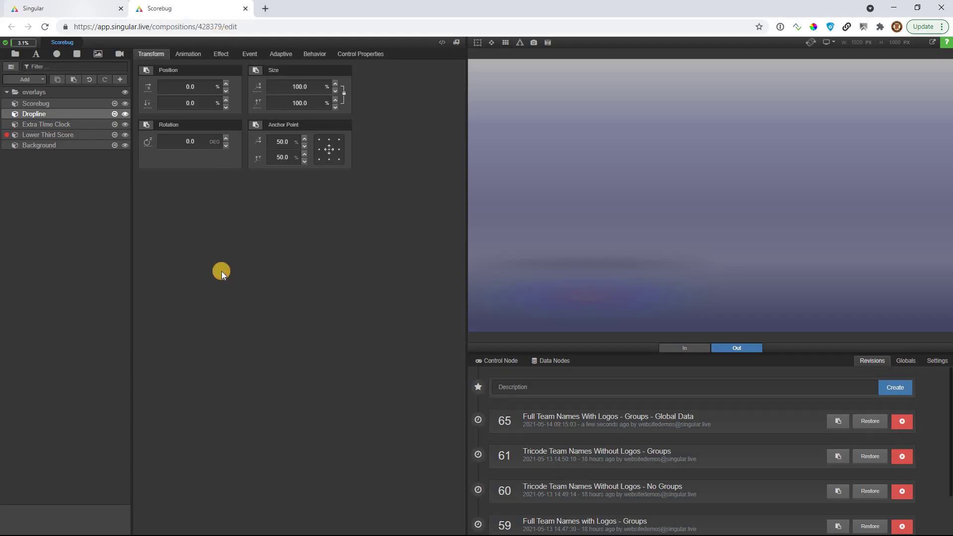
key("n")
left_click(307, 239)
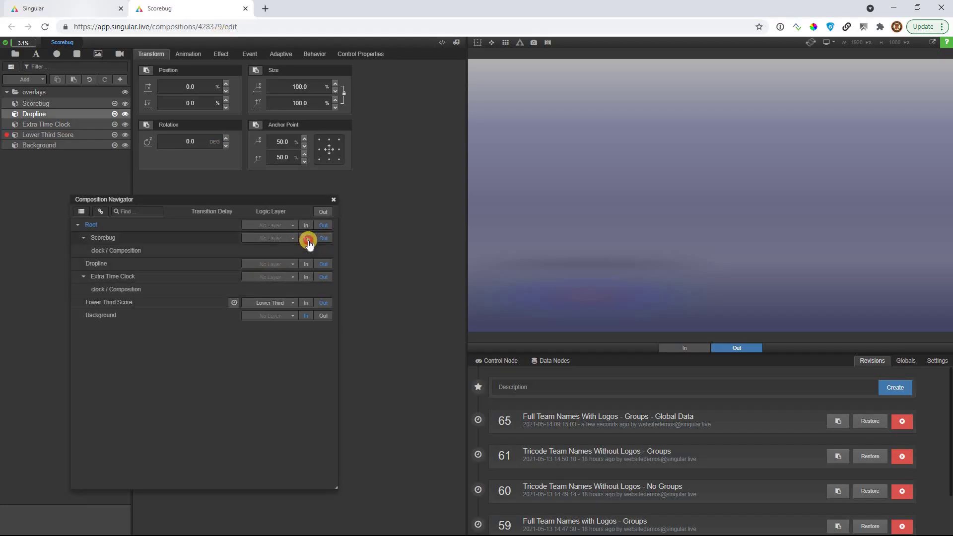
left_click(305, 303)
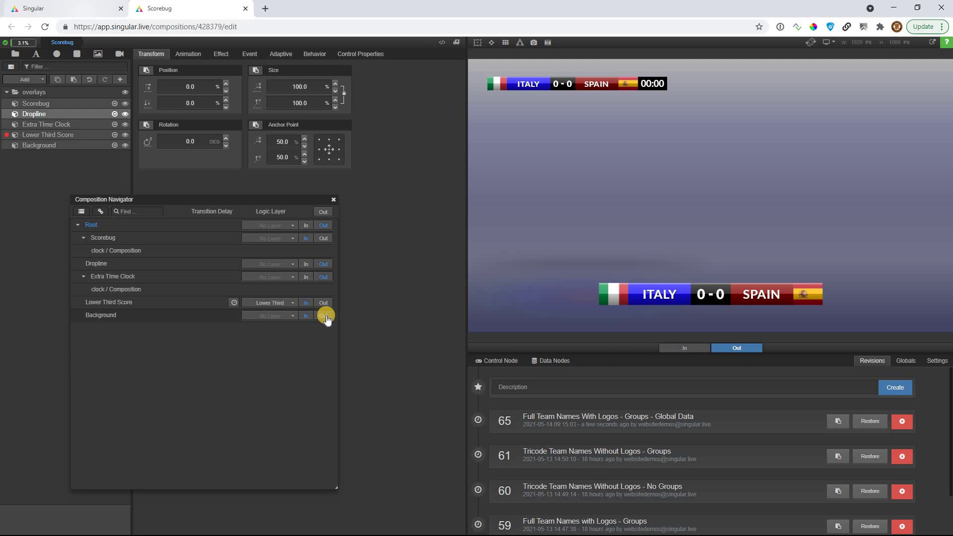
left_click(325, 316)
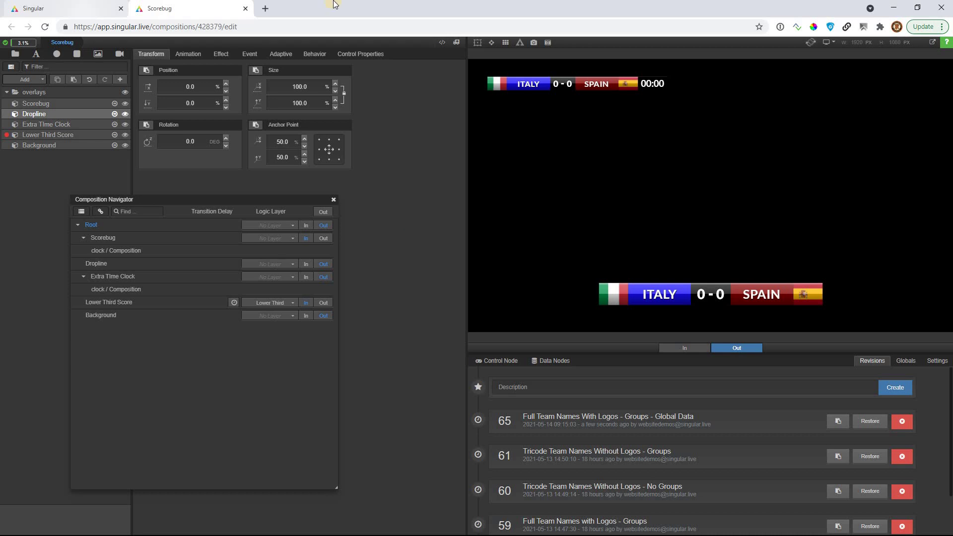
Step: From the dashboard, create a Control App named 'Scorebug app' from the Scorebug composition
left_click(51, 7)
left_click(197, 256)
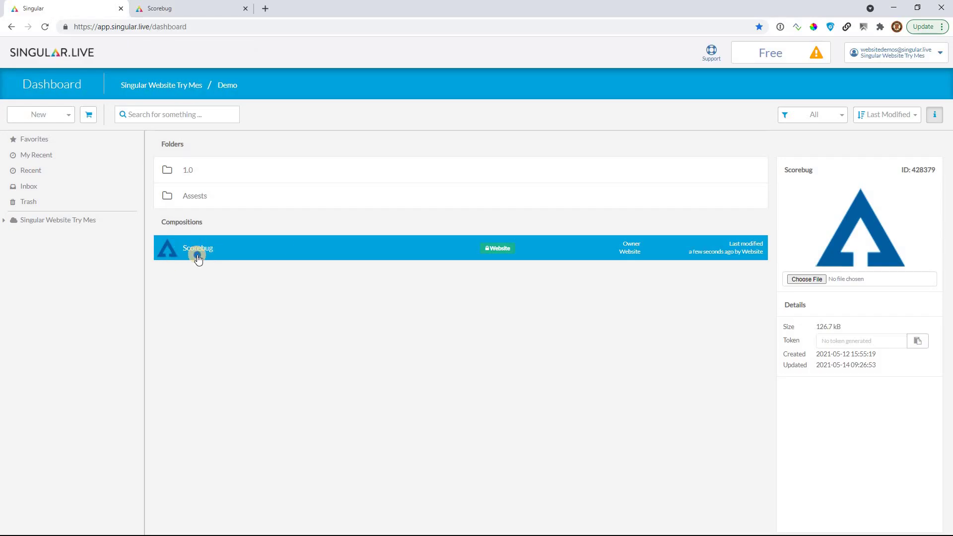
right_click(223, 272)
mouse_move(223, 277)
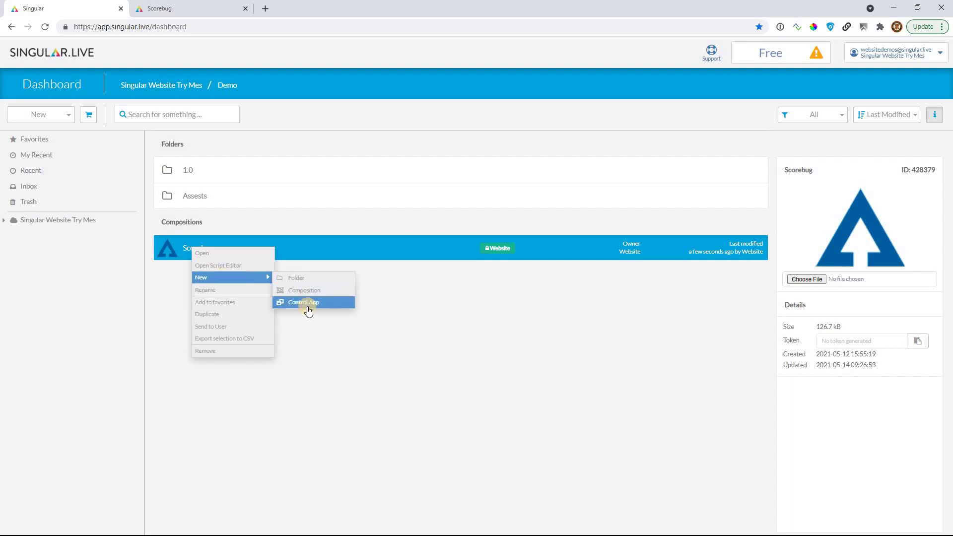
left_click(308, 307)
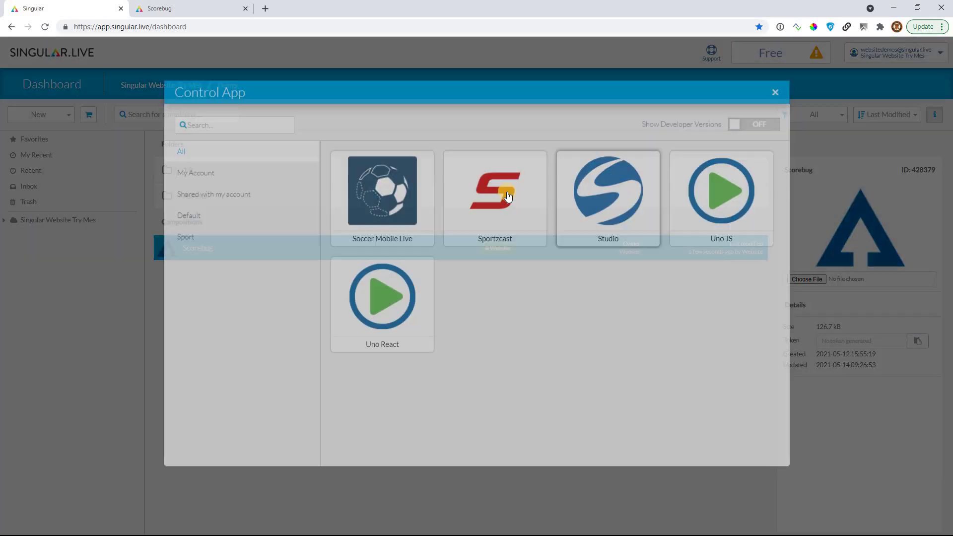
left_click(507, 196)
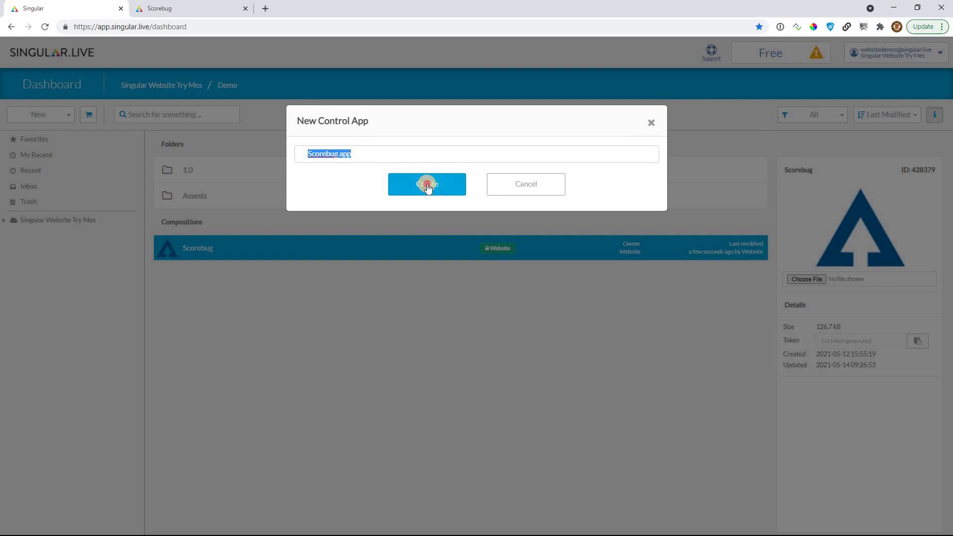
left_click(425, 180)
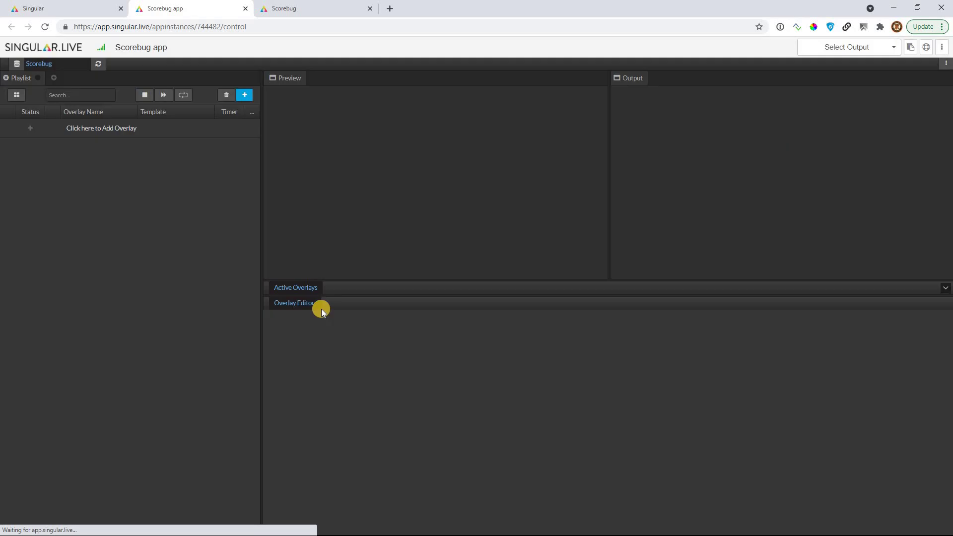
Step: Add Lower Third Score and Scorebug overlays to the playlist and put both on output
left_click(945, 64)
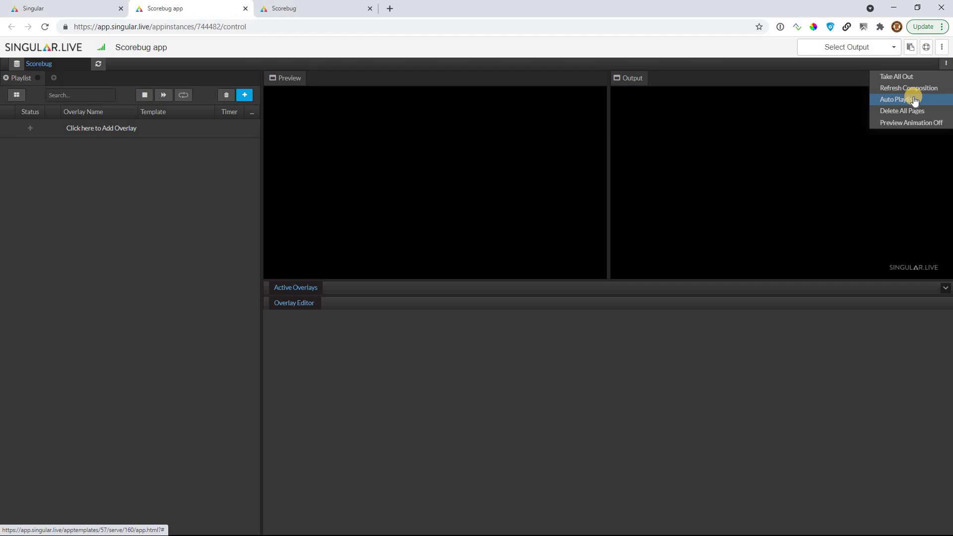
left_click(244, 95)
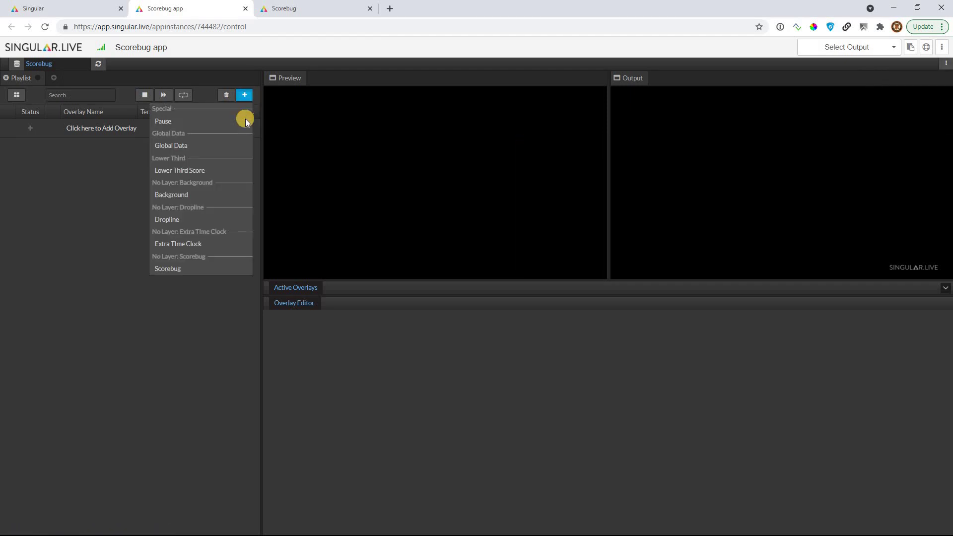
left_click(187, 170)
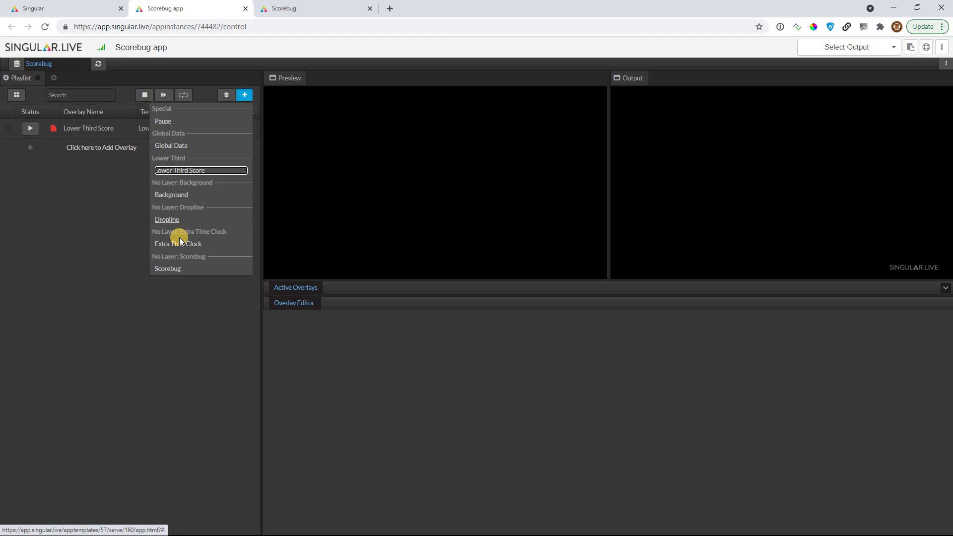
left_click(170, 269)
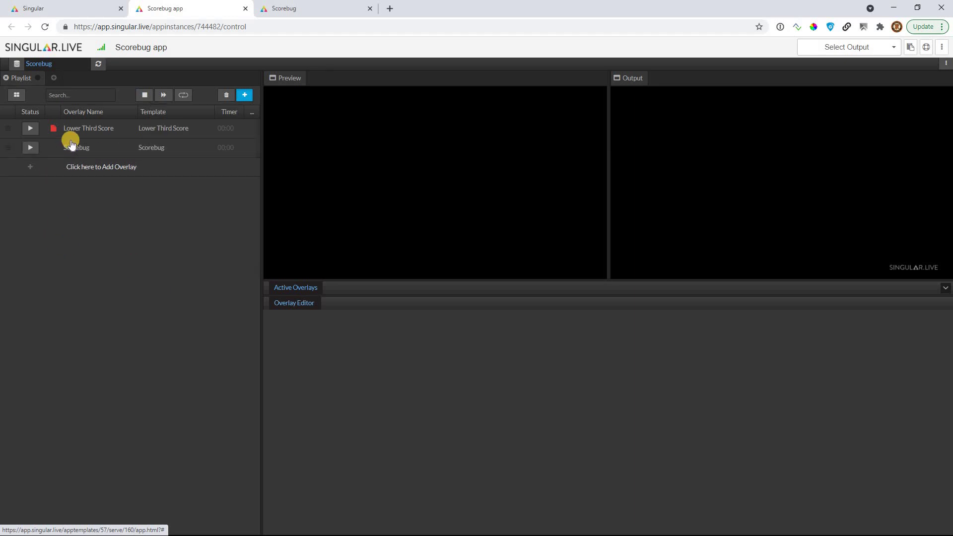
left_click(29, 130)
left_click(30, 147)
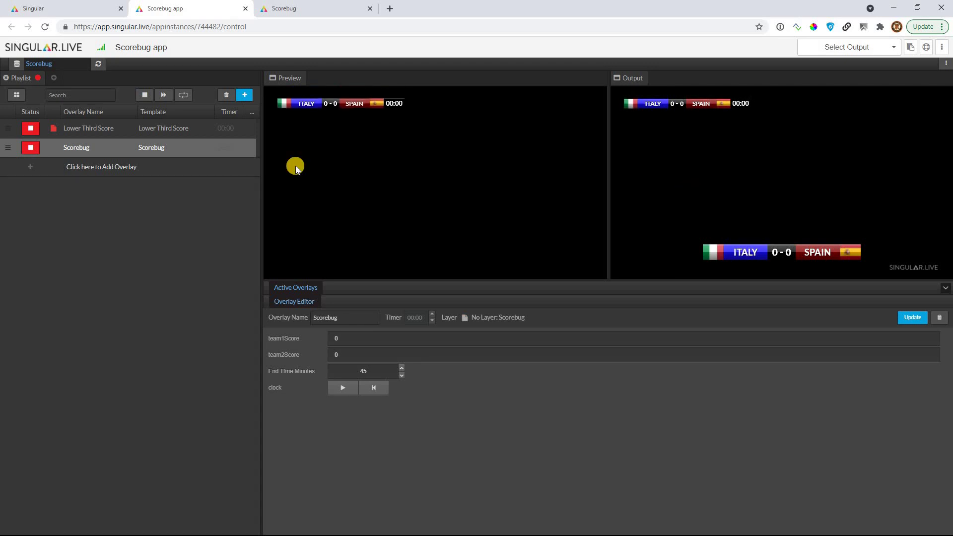
Step: Make the browser full screen, copy the app's output URL, and switch to OBS
left_click(101, 135)
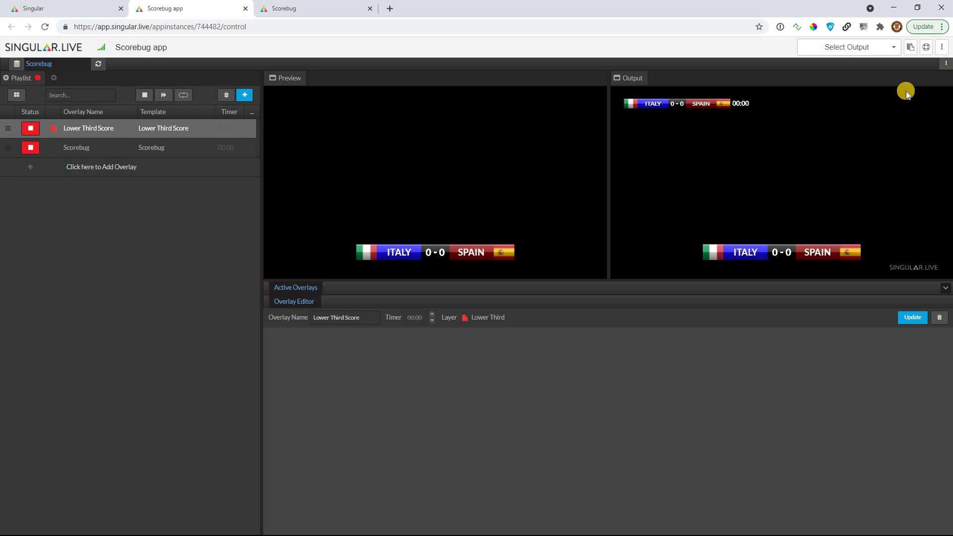
left_click(911, 49)
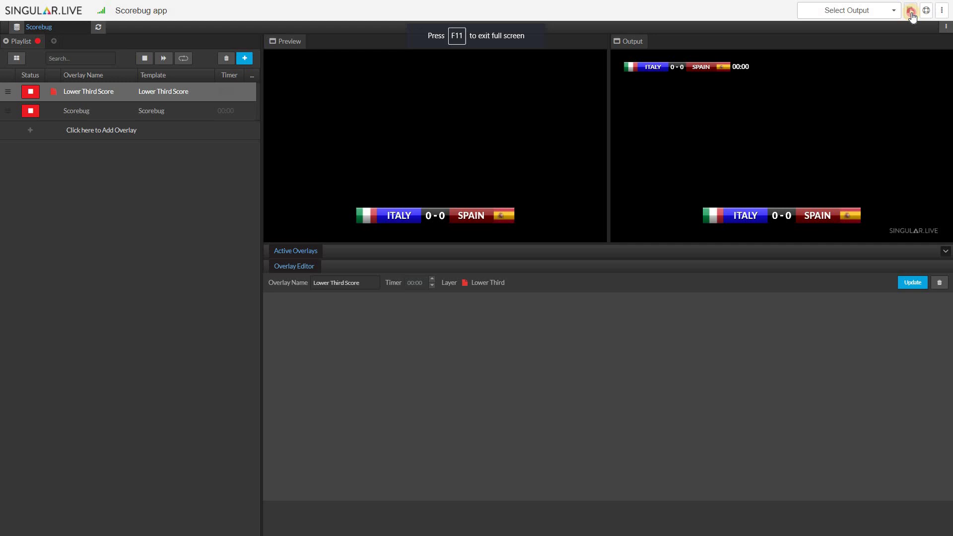
left_click(911, 10)
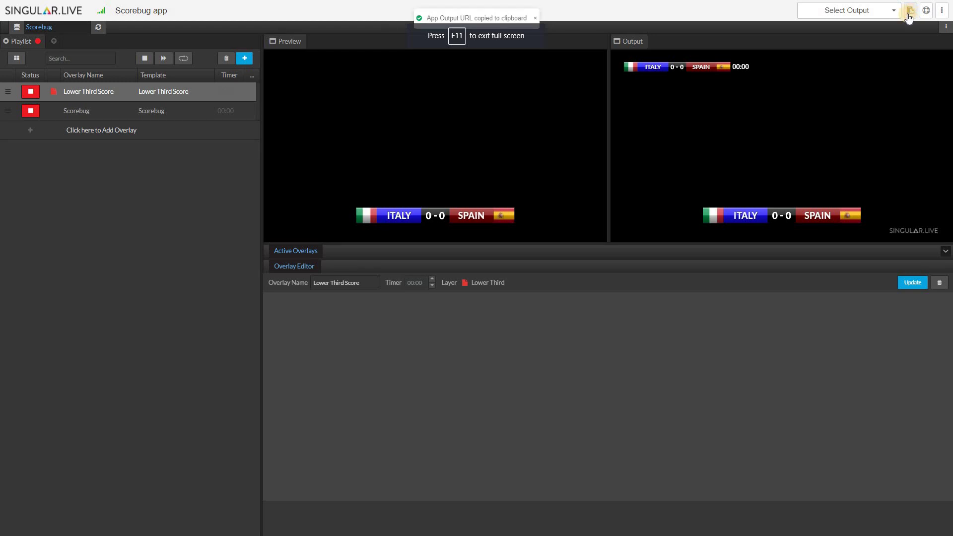
key("alt+Tab")
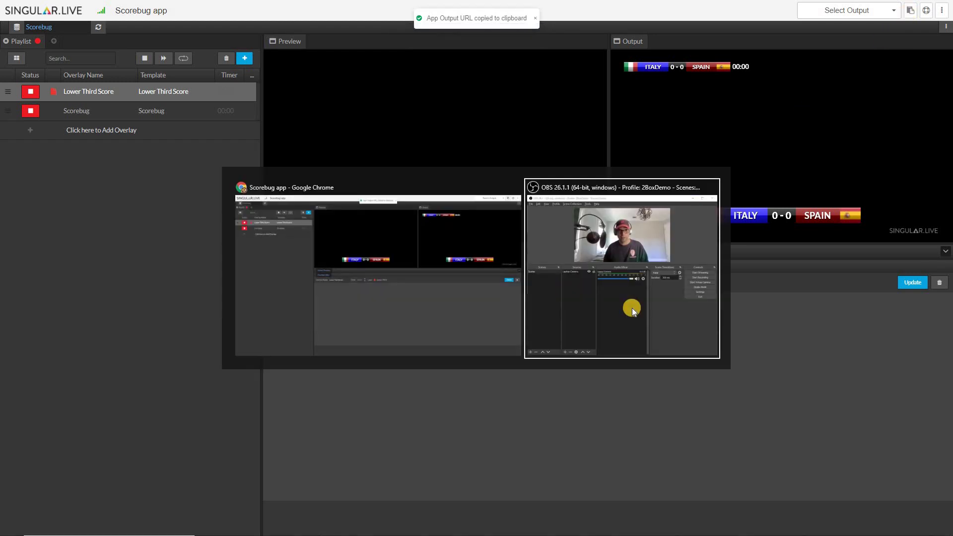
Step: Add a 1280×720 browser source named 'Singular' using the pasted Singular output URL
left_click(632, 308)
left_click(911, 11)
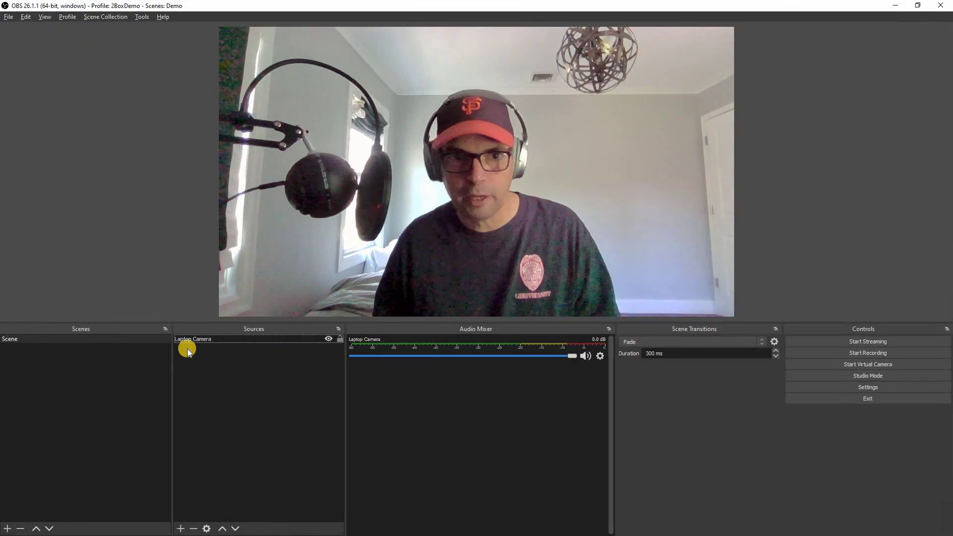
left_click(180, 528)
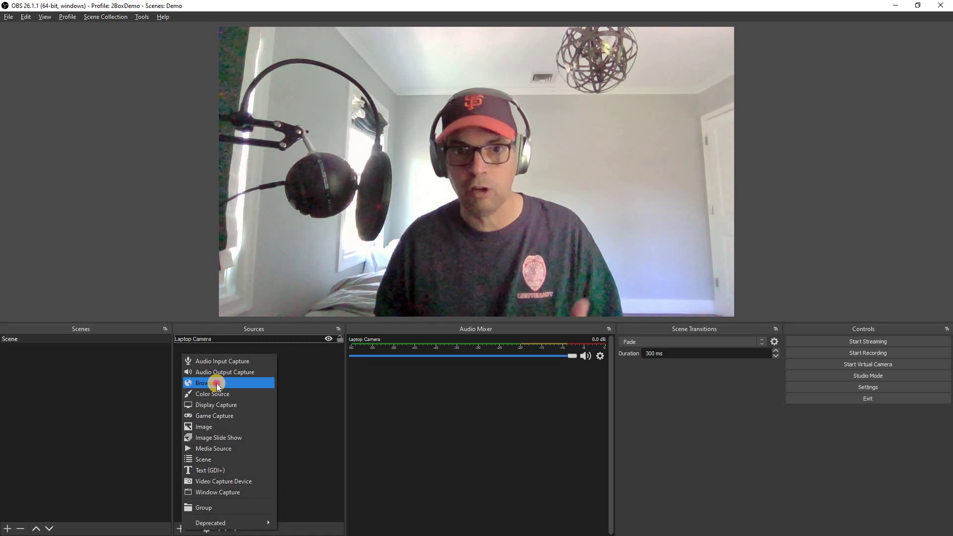
left_click(373, 283)
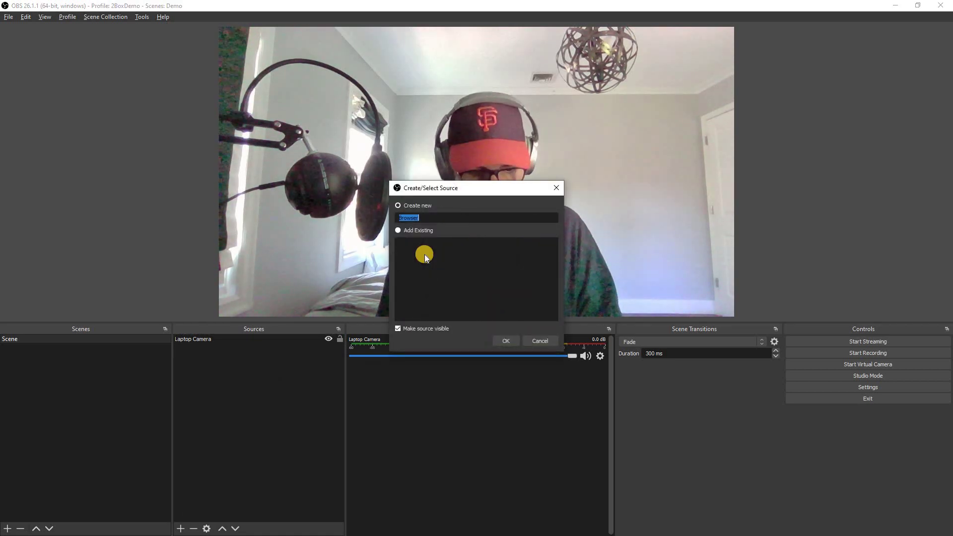
type("Singular")
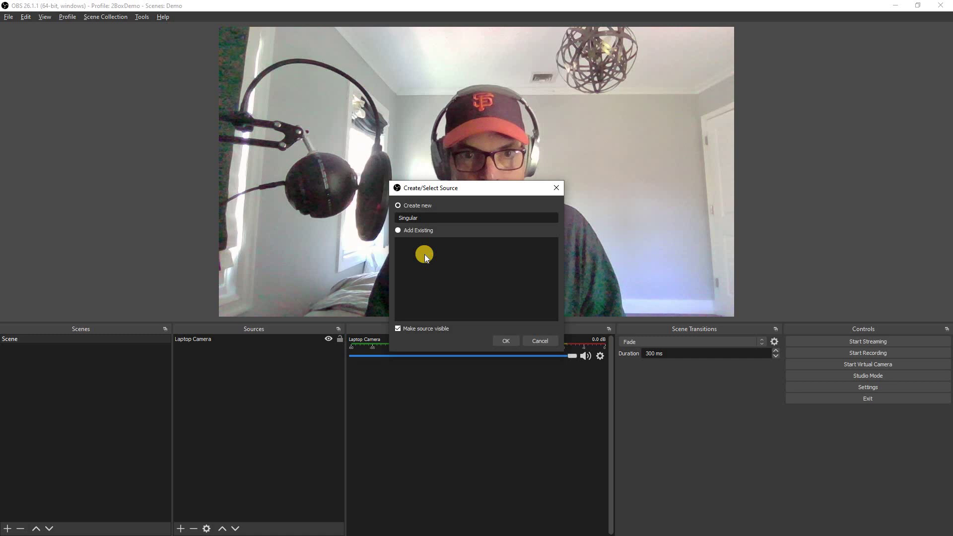
key("Return")
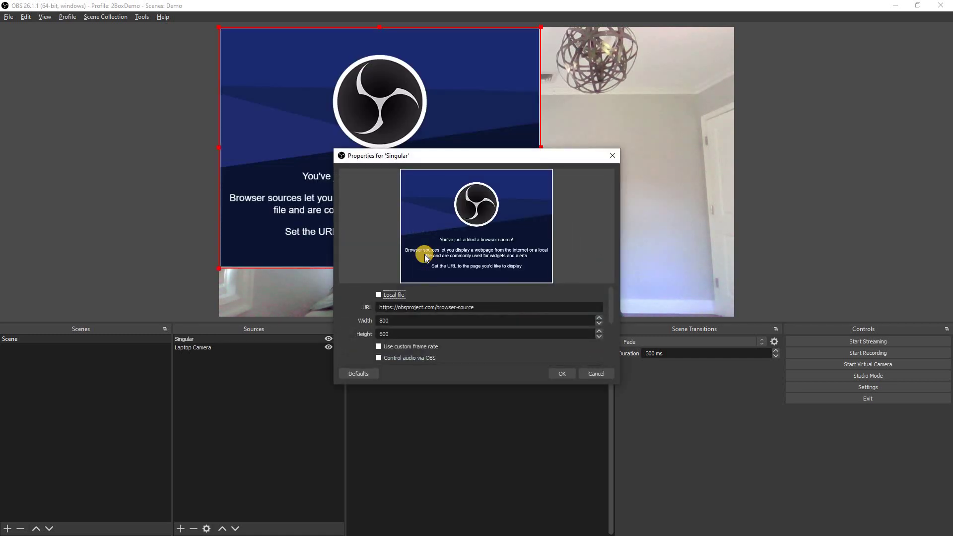
key("Tab")
key("ctrl+v")
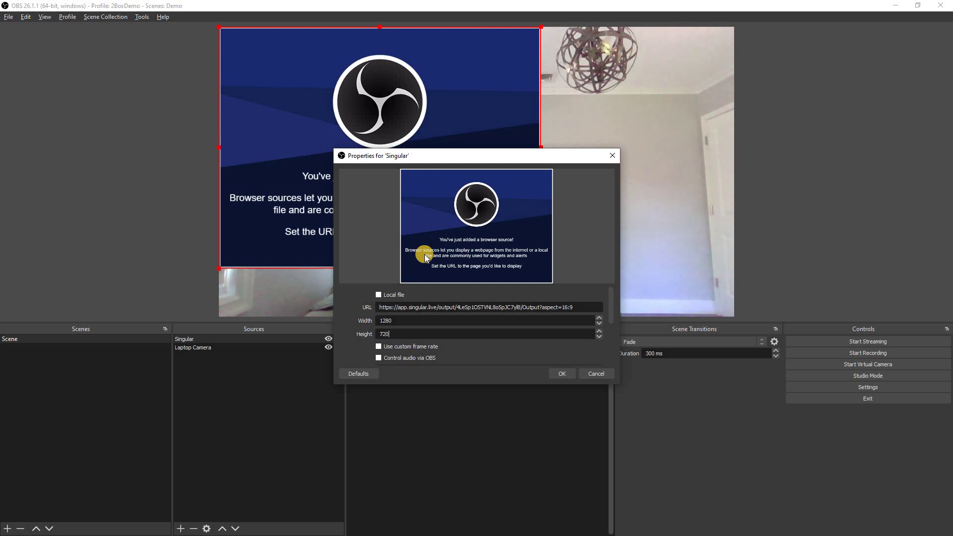
key("Return")
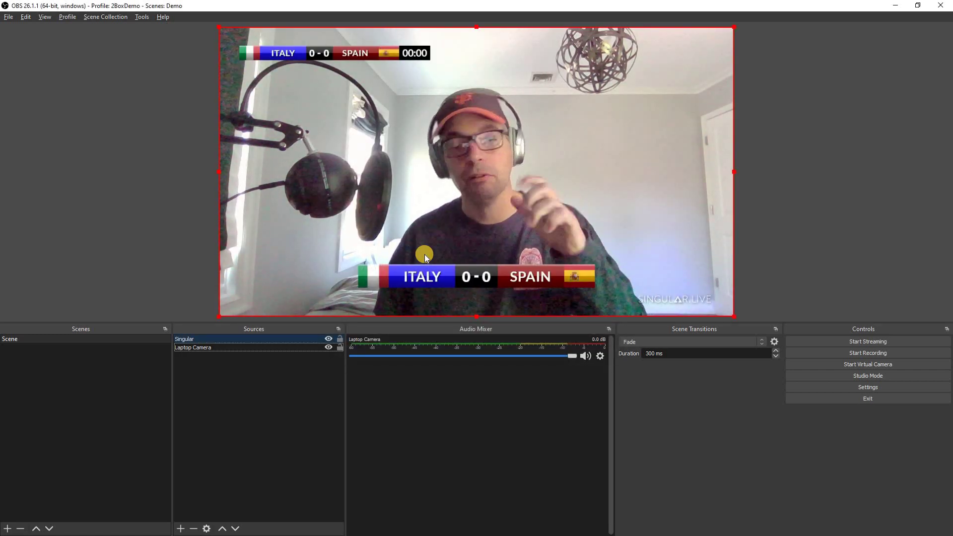
Step: Take the Scorebug app browser out of full screen with F11 and select its page address
left_click(918, 6)
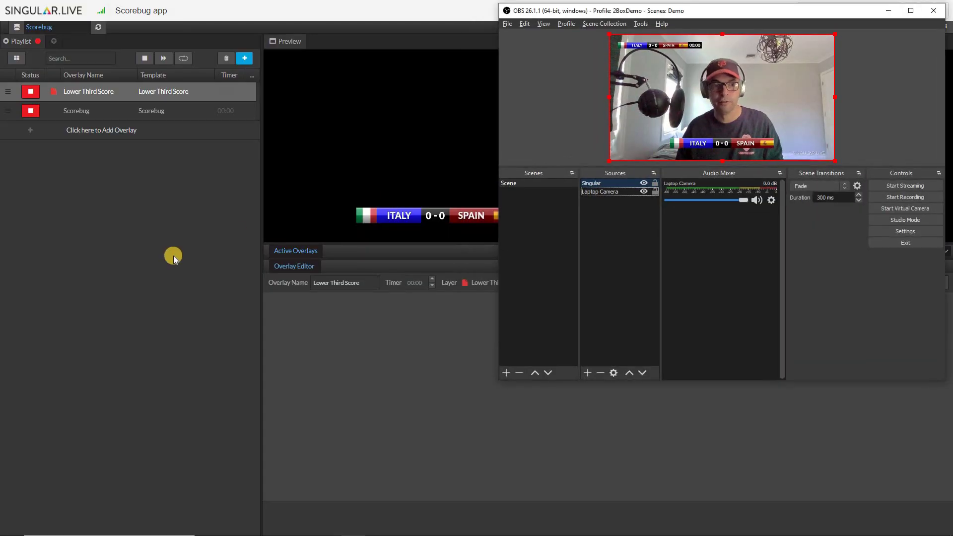
left_click(328, 236)
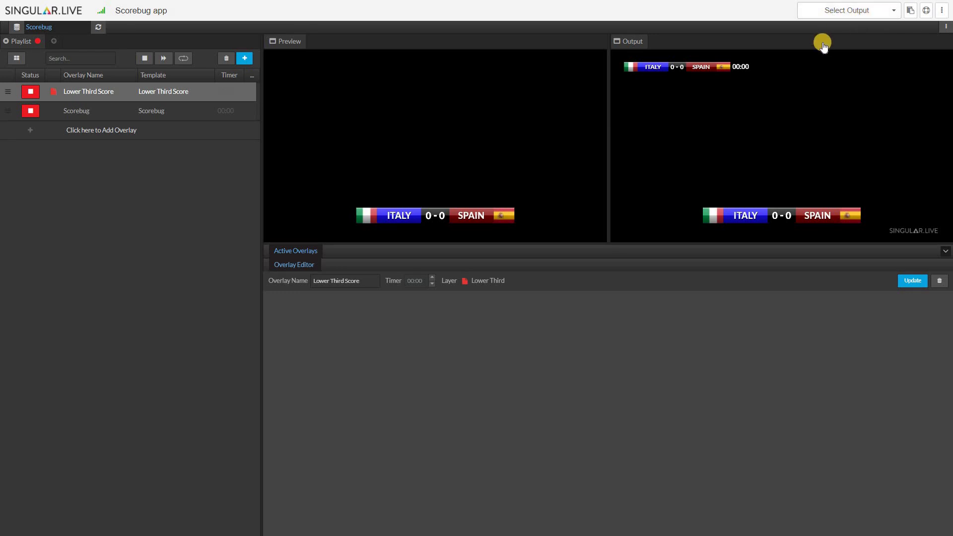
key("F11")
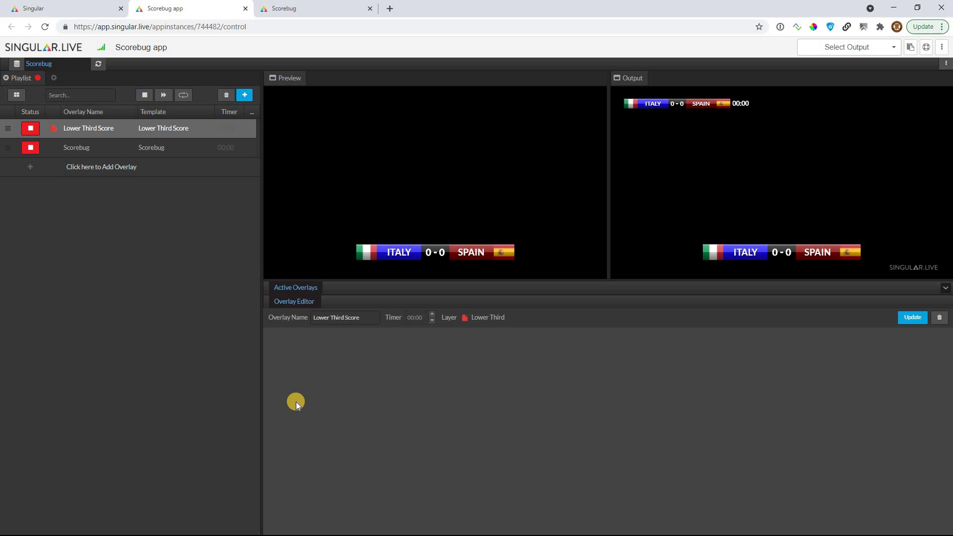
key("alt+Tab")
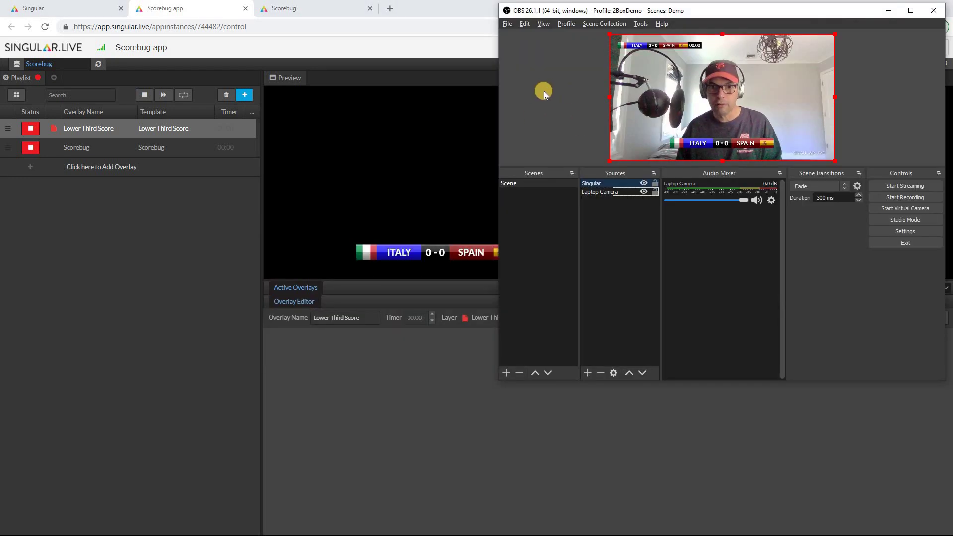
left_click(265, 275)
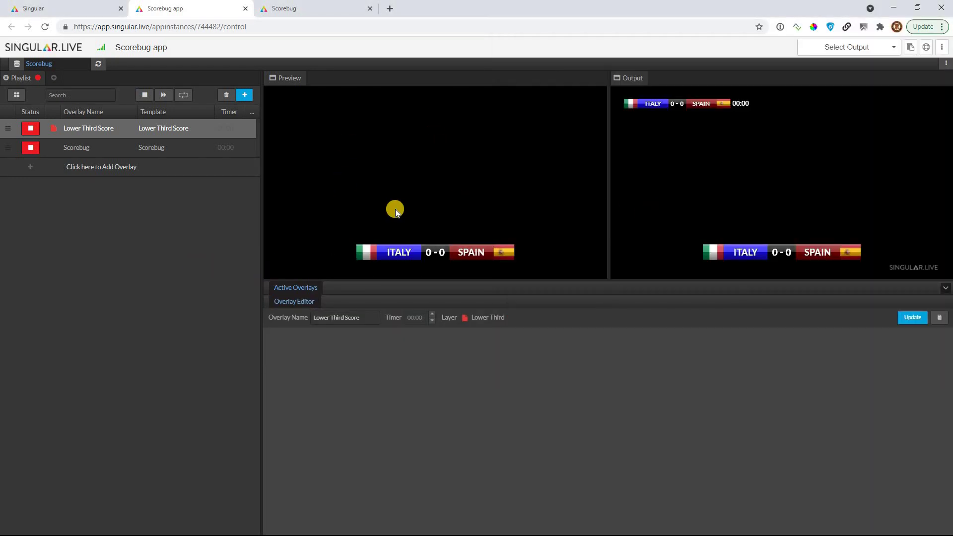
left_click(224, 27)
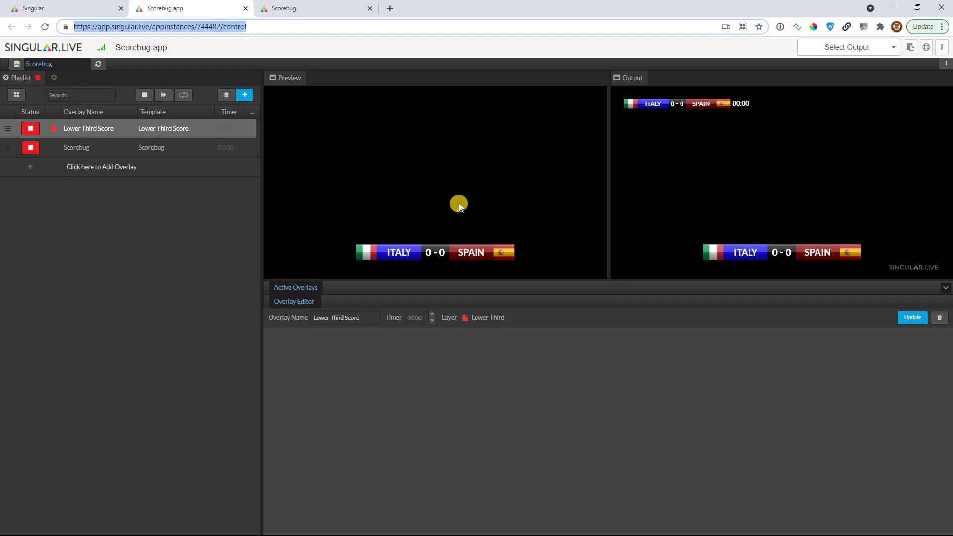
key("alt+Tab")
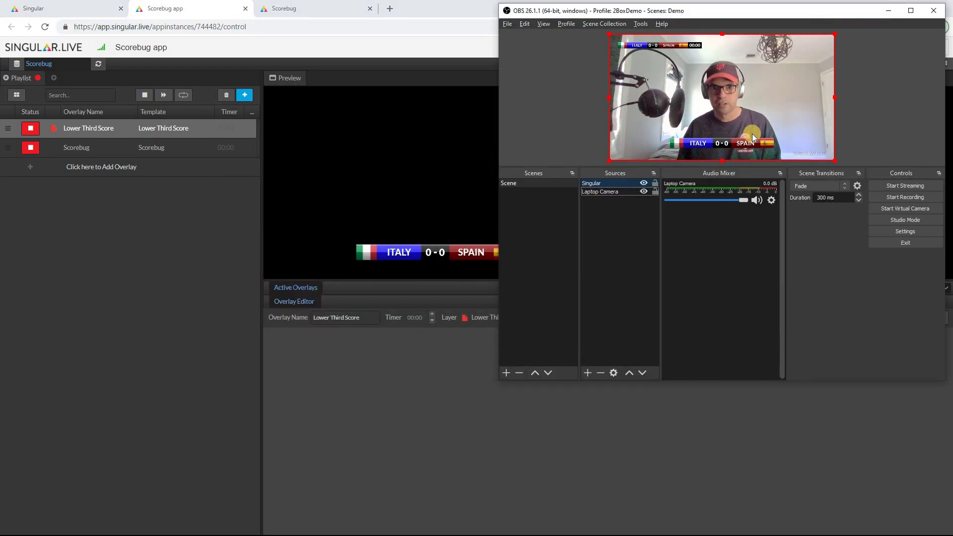
Step: In Manage Access, turn on Hide App Header, choose Vertical layout, and copy the App URL
key("alt+Tab")
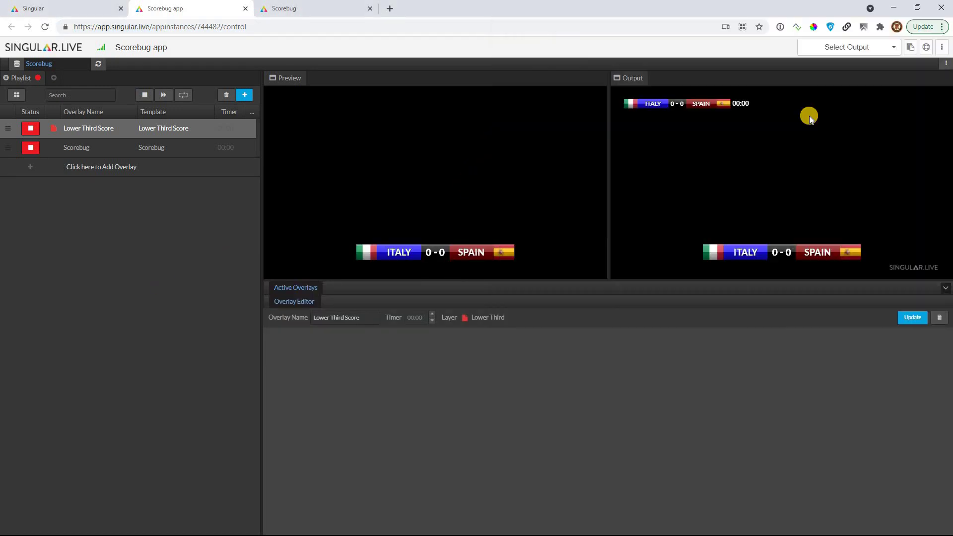
left_click(941, 47)
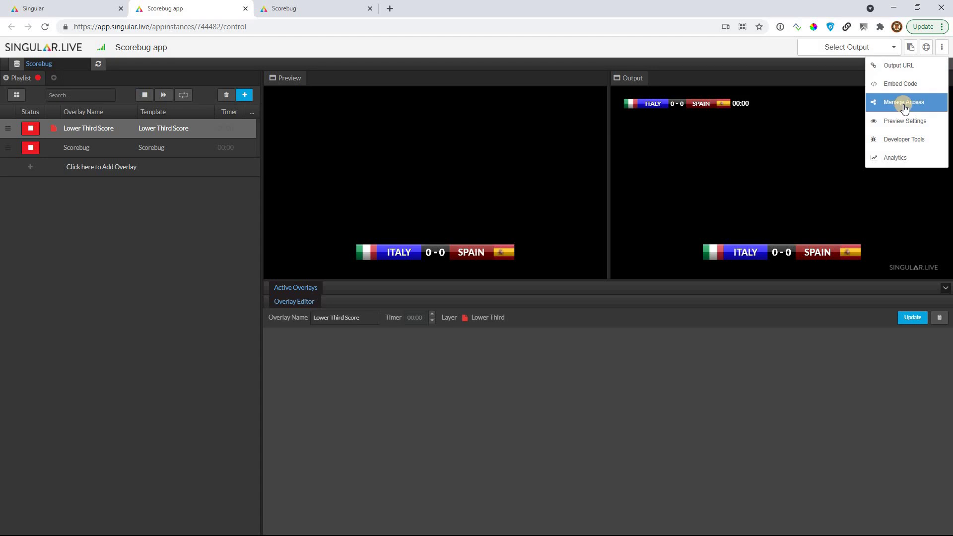
left_click(904, 102)
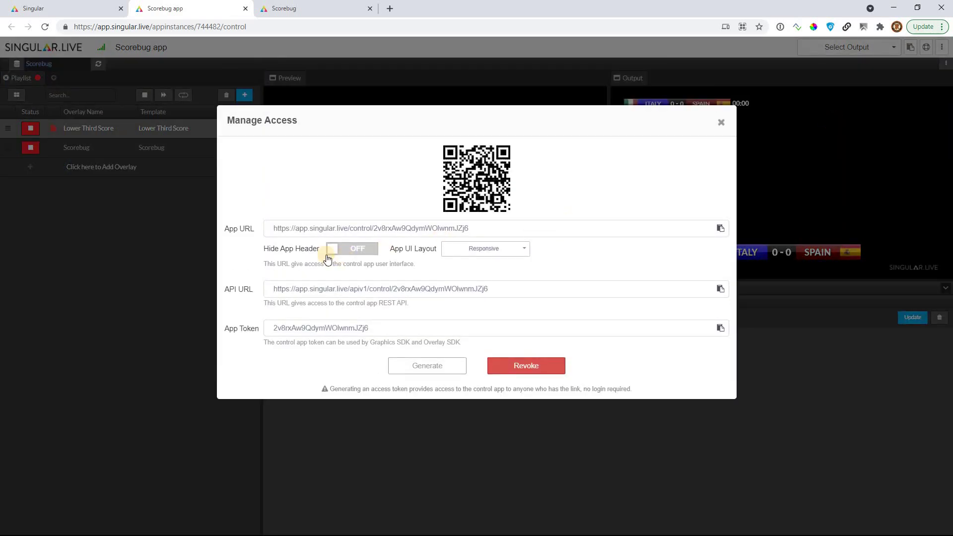
left_click(479, 231)
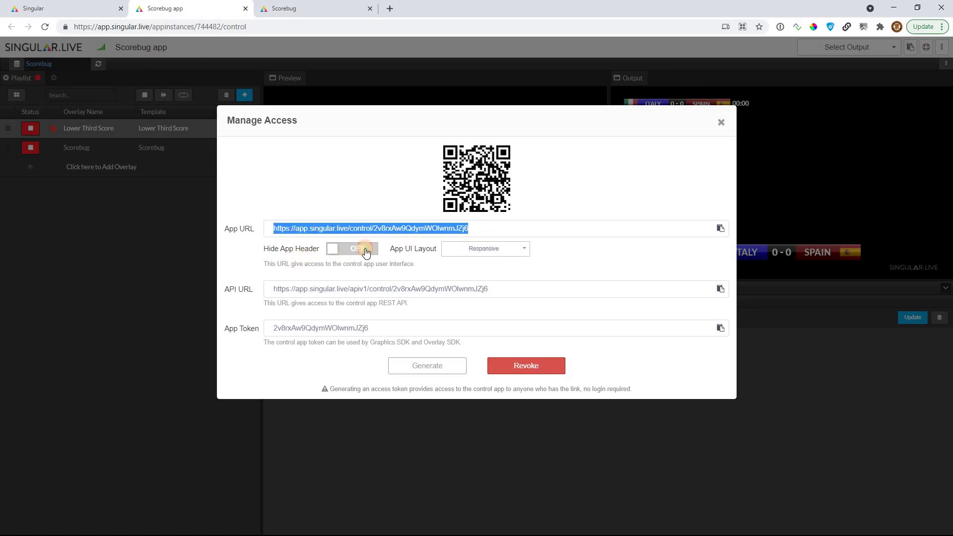
left_click(365, 251)
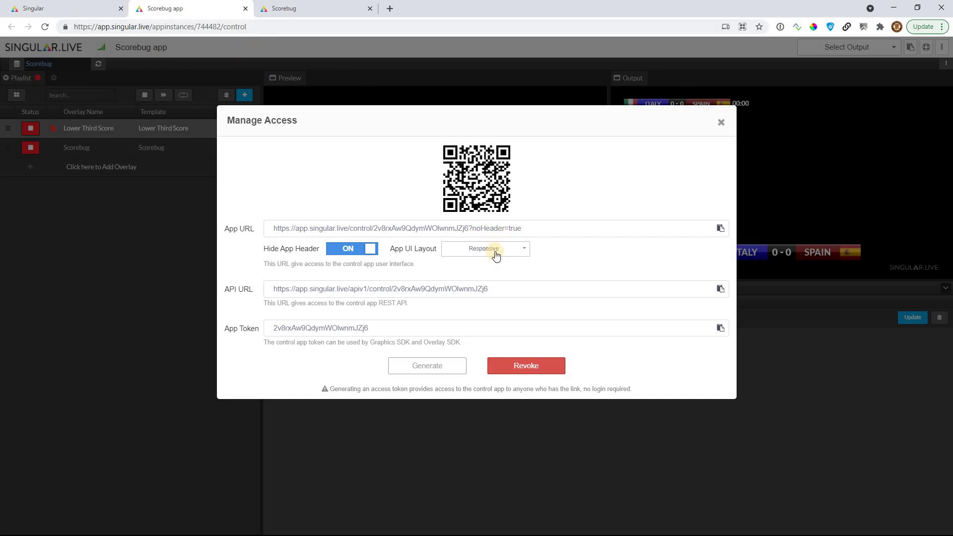
left_click(479, 248)
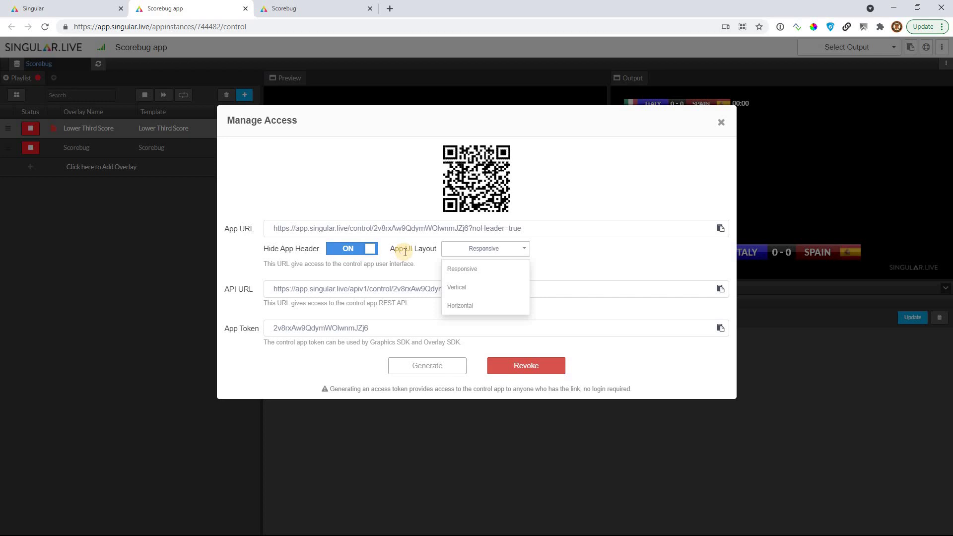
left_click(479, 285)
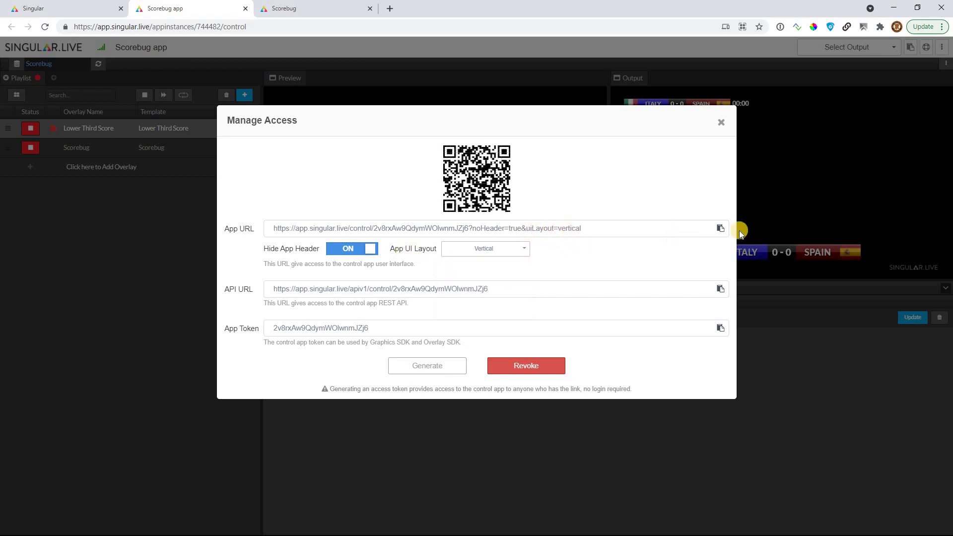
left_click(719, 226)
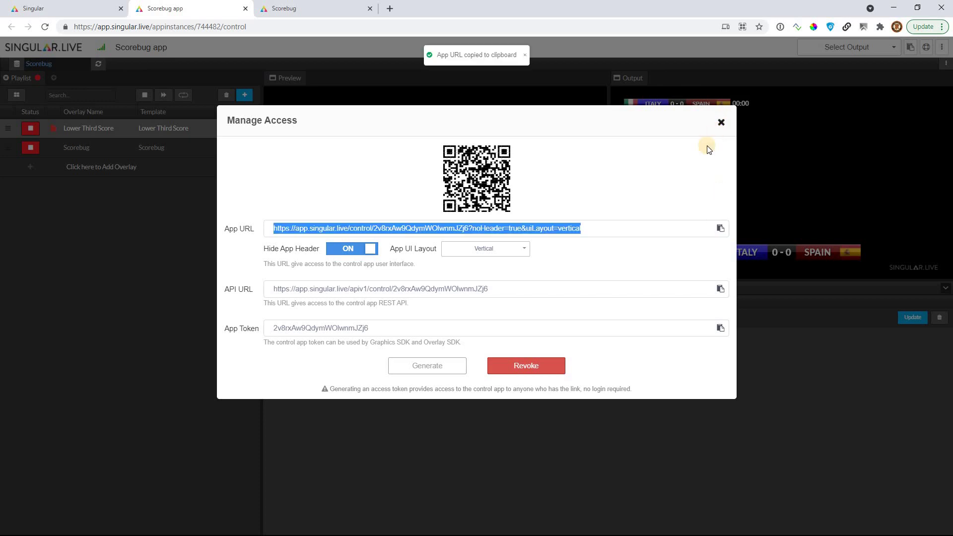
left_click(721, 122)
Step: Maximize OBS and shift the Sources and Scene Transitions docks
key("alt+Tab")
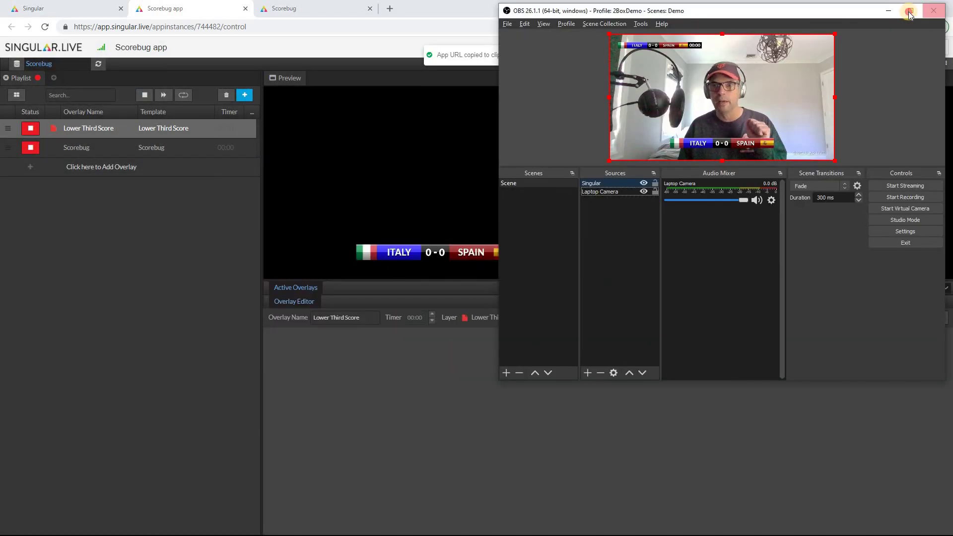
left_click(909, 11)
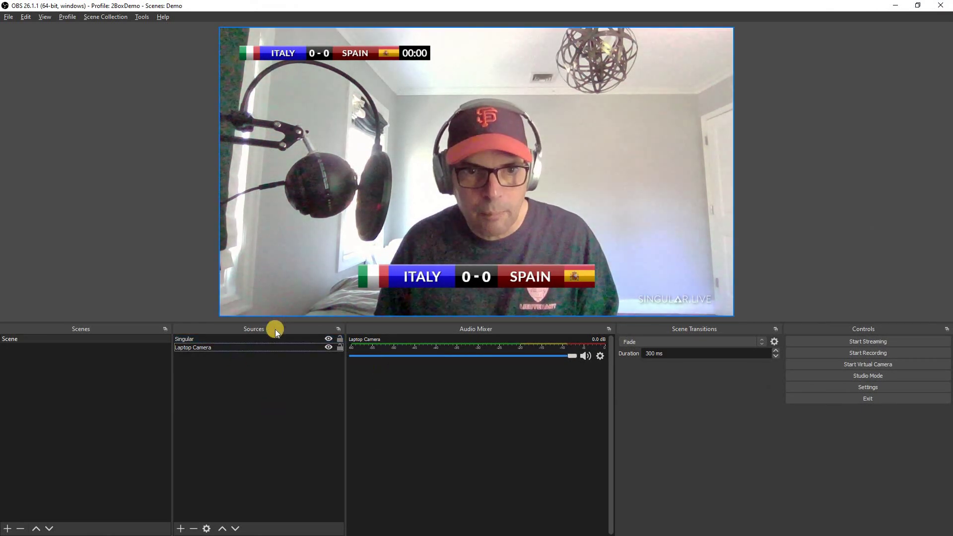
mouse_move(274, 329)
left_mouse_down()
mouse_move(516, 343)
mouse_move(289, 340)
left_mouse_up()
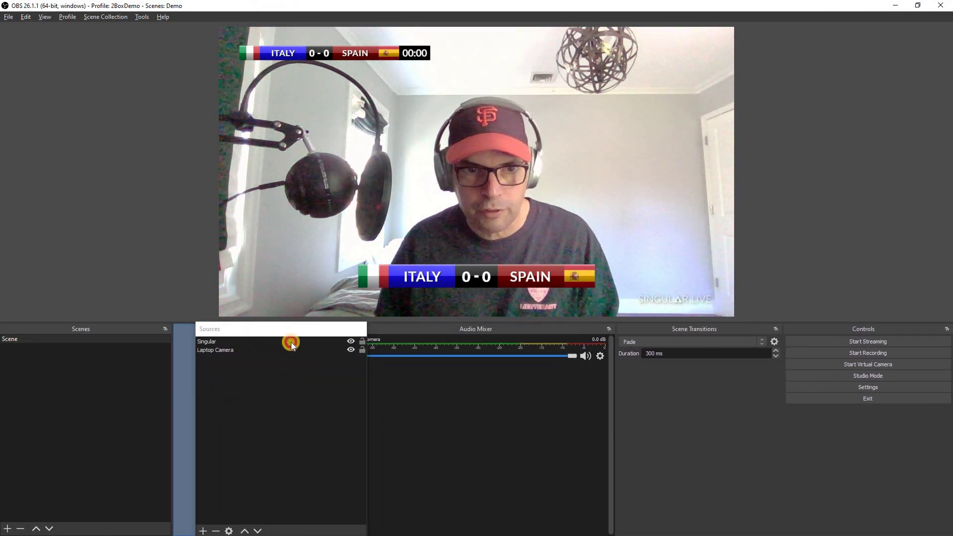
mouse_move(698, 331)
left_mouse_down()
mouse_move(538, 340)
mouse_move(670, 348)
mouse_move(742, 341)
mouse_move(701, 334)
left_mouse_up()
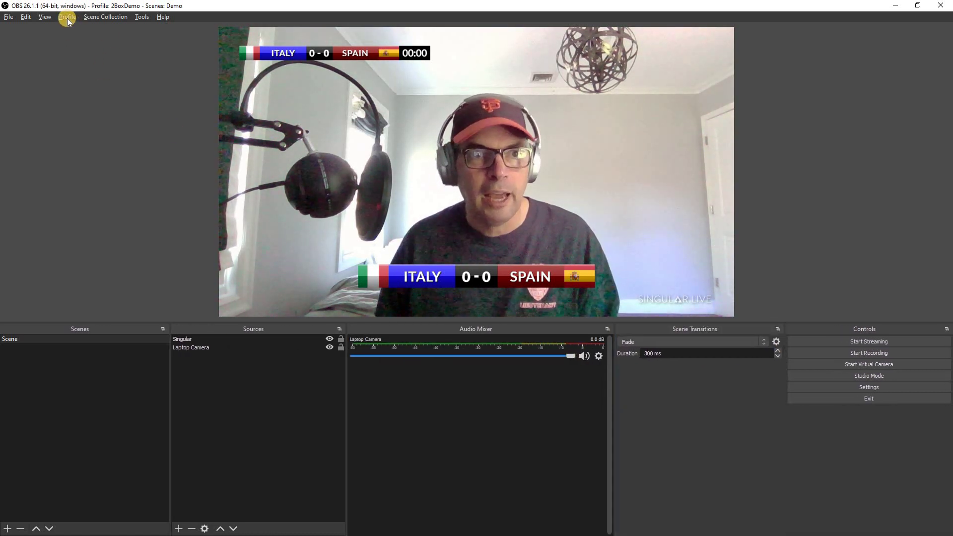
Step: Turn off the Controls dock under View > Docks
left_click(45, 17)
mouse_move(50, 44)
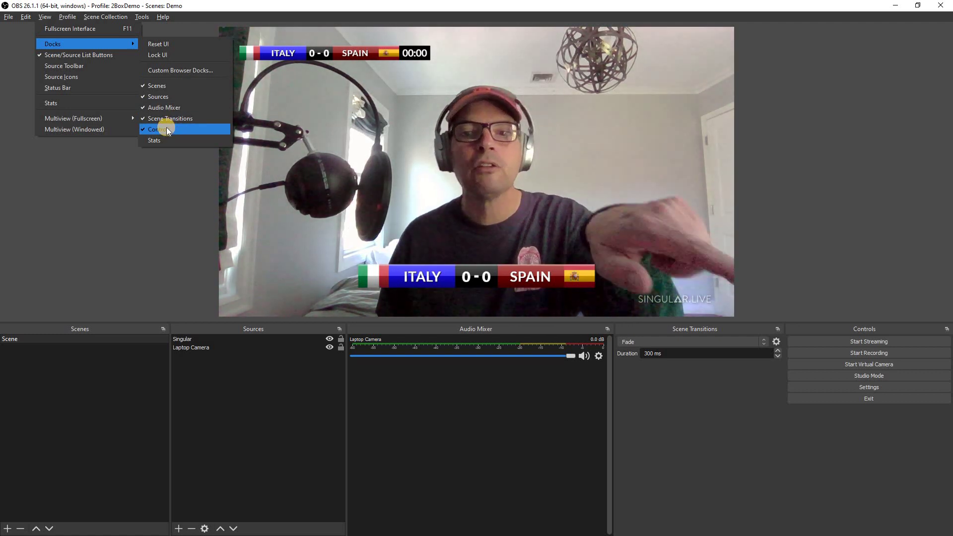
left_click(166, 129)
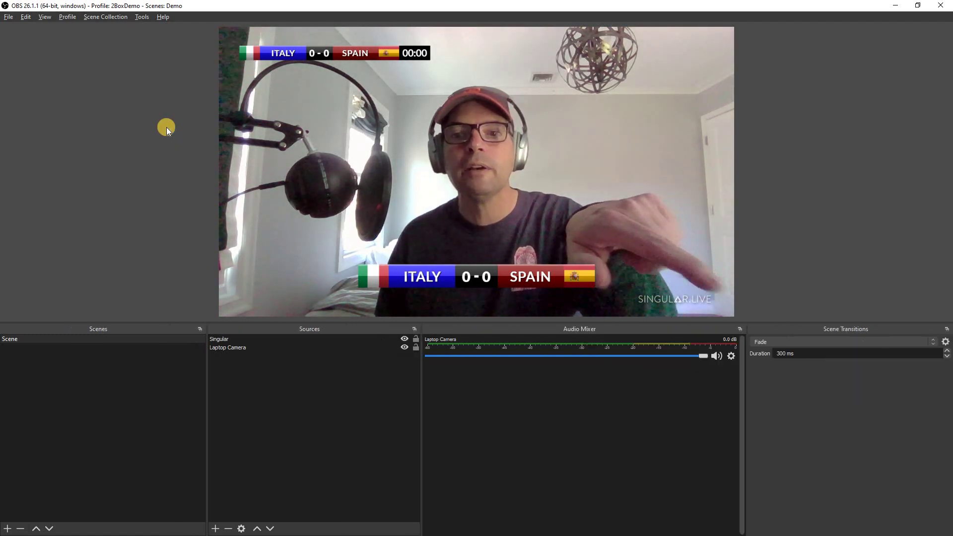
Step: Create a custom browser dock named 'Studio UI' with the pasted Singular control app URL
left_click(46, 17)
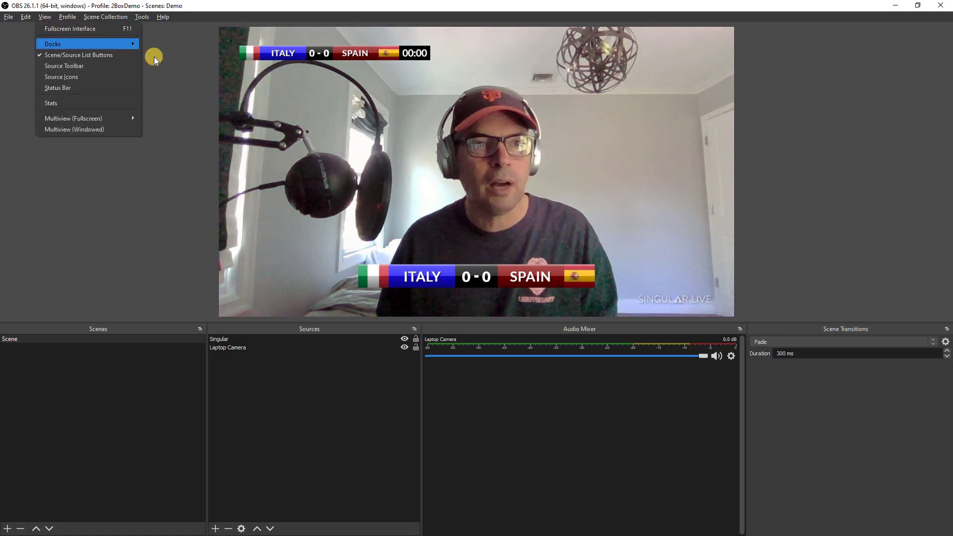
mouse_move(126, 43)
left_click(157, 68)
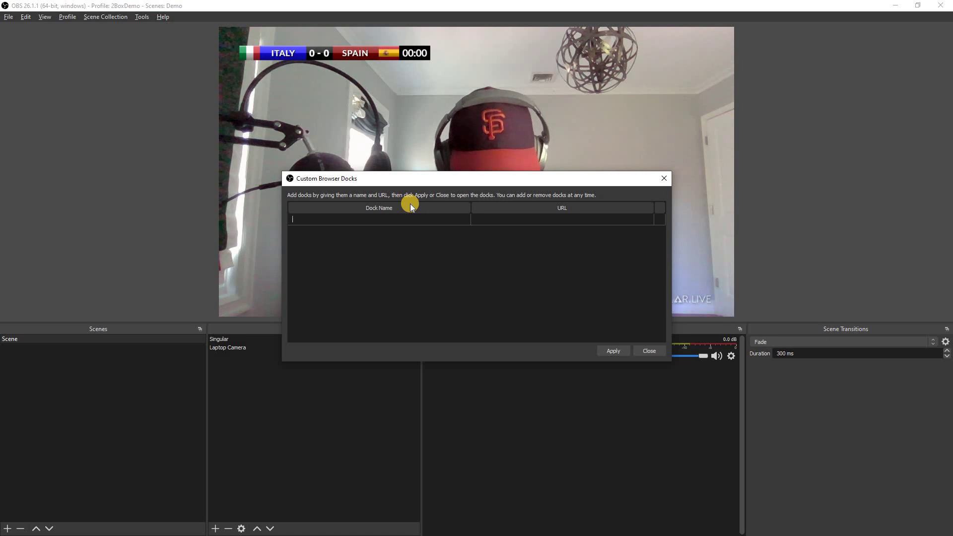
type("Studio")
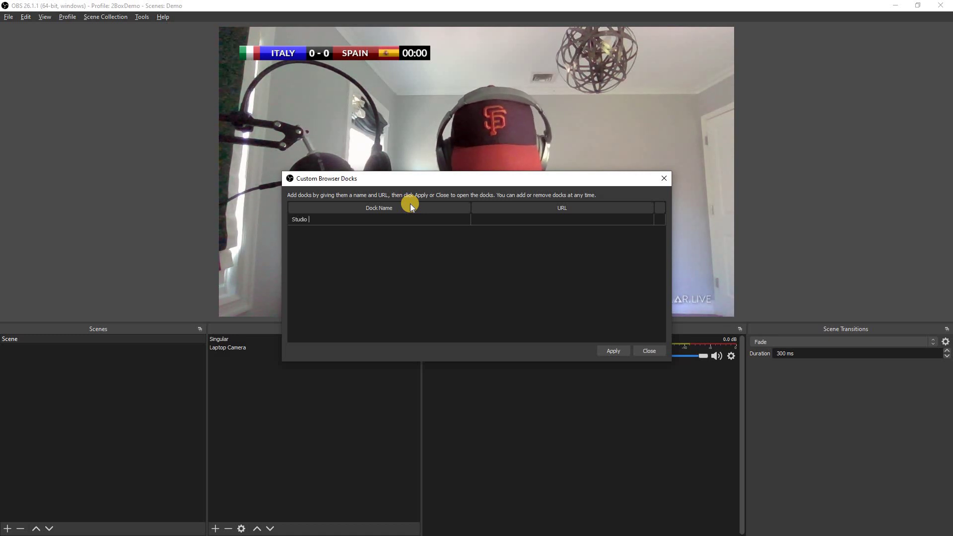
type("UI")
key("Return")
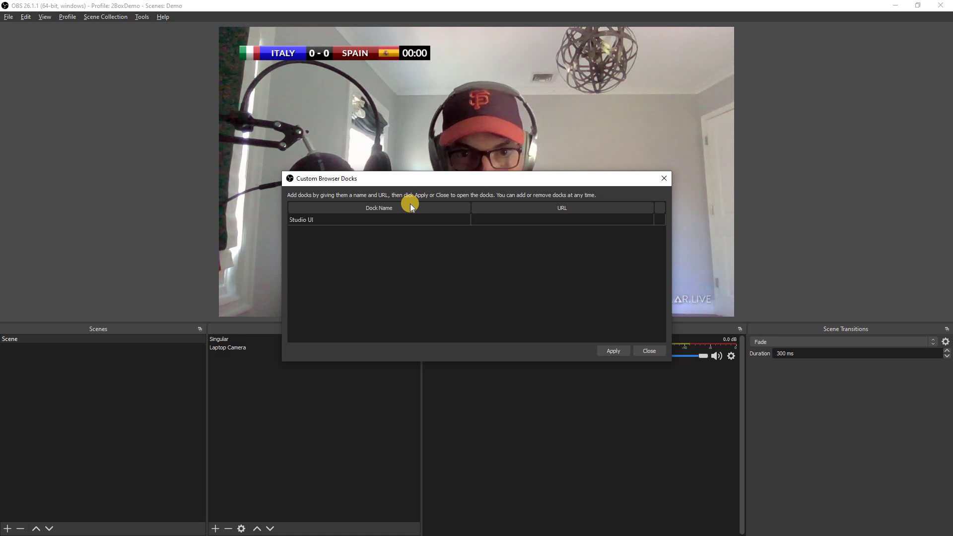
key("Tab")
key("ctrl+v")
left_click(612, 351)
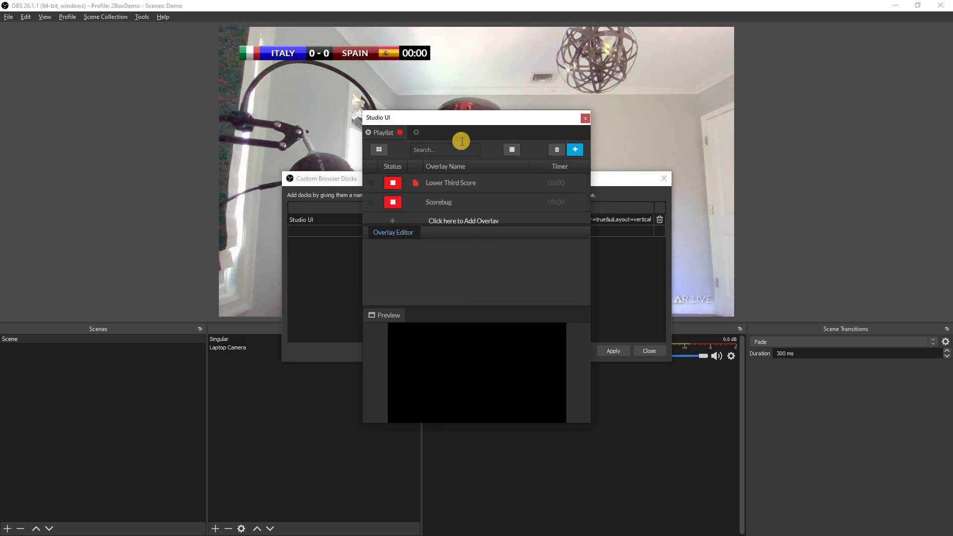
Step: Dock the Studio UI window along the left edge and close the Custom Browser Docks dialog
left_click_drag(456, 125, 12, 166)
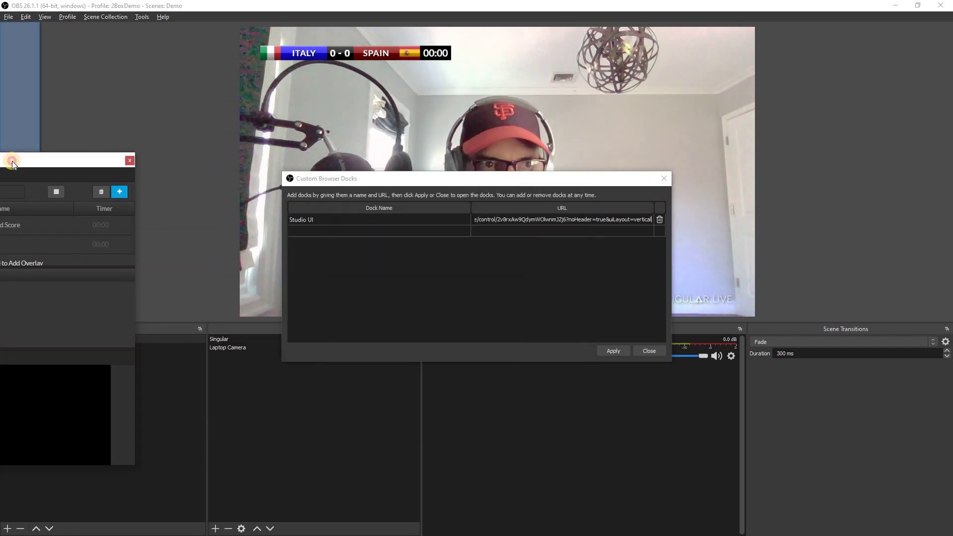
left_click_drag(366, 180, 16, 130)
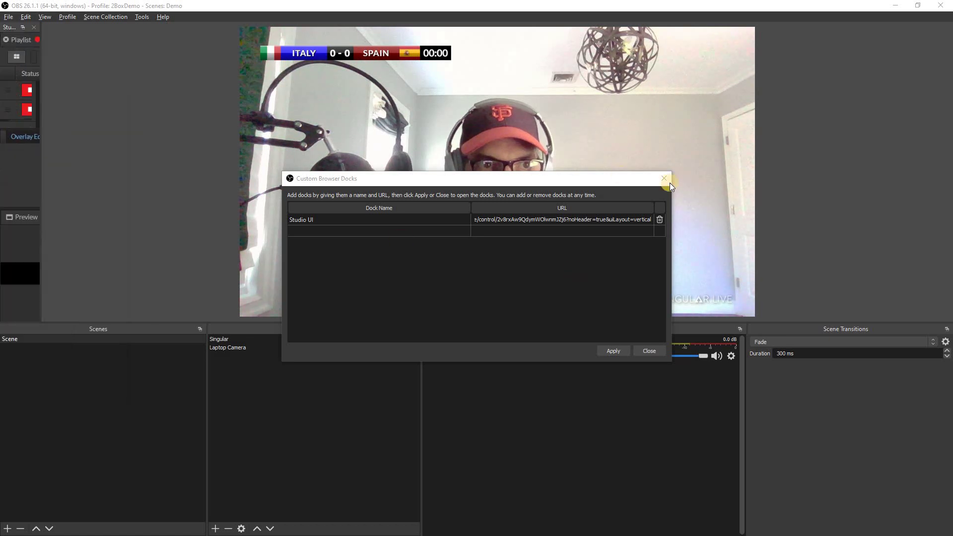
left_click(664, 179)
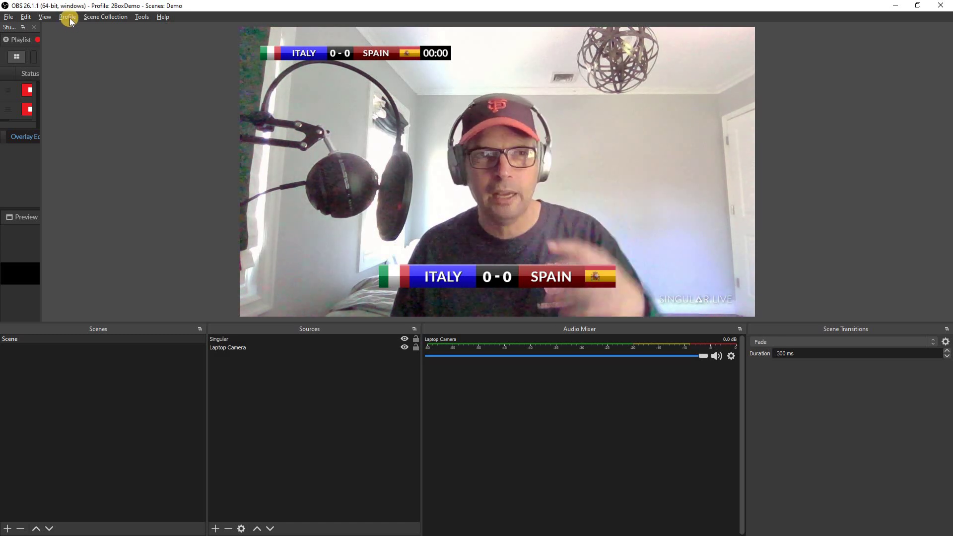
Step: Widen and heighten the Studio UI dock so the playlist, Overlay Editor and Preview fit
left_click(45, 17)
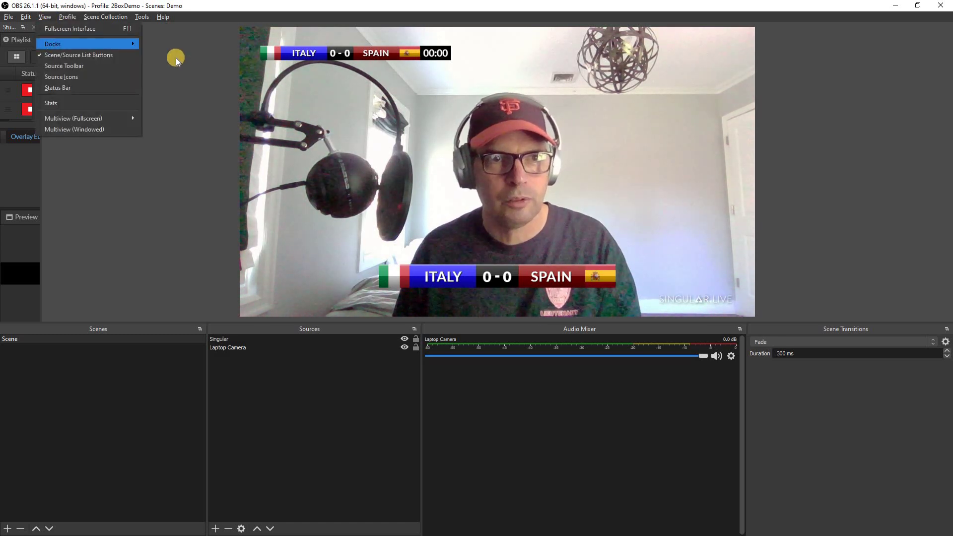
mouse_move(53, 44)
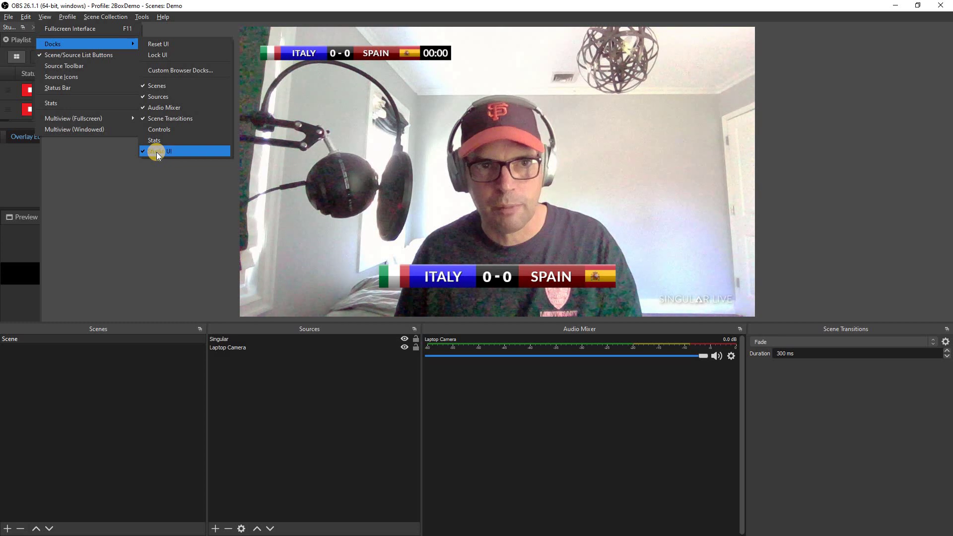
left_click(66, 183)
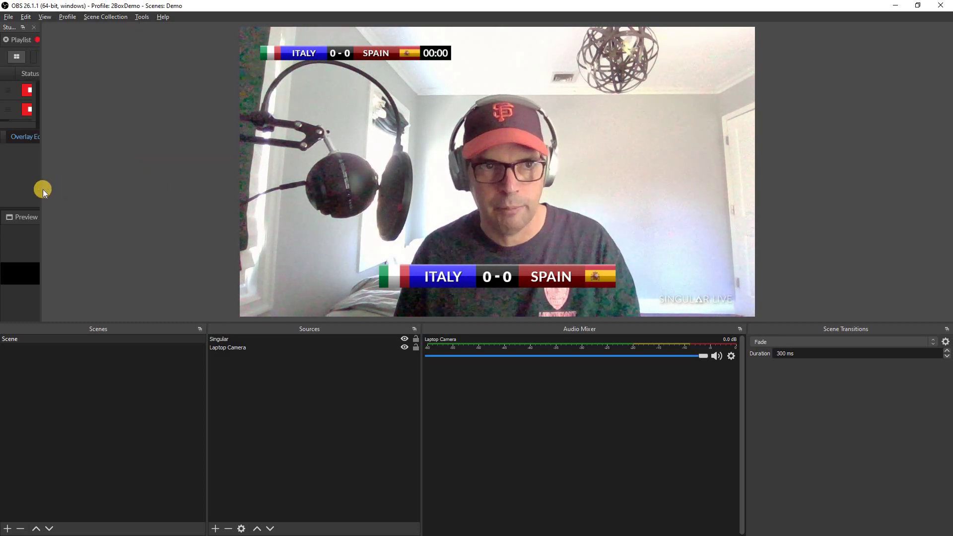
left_click_drag(61, 193, 389, 208)
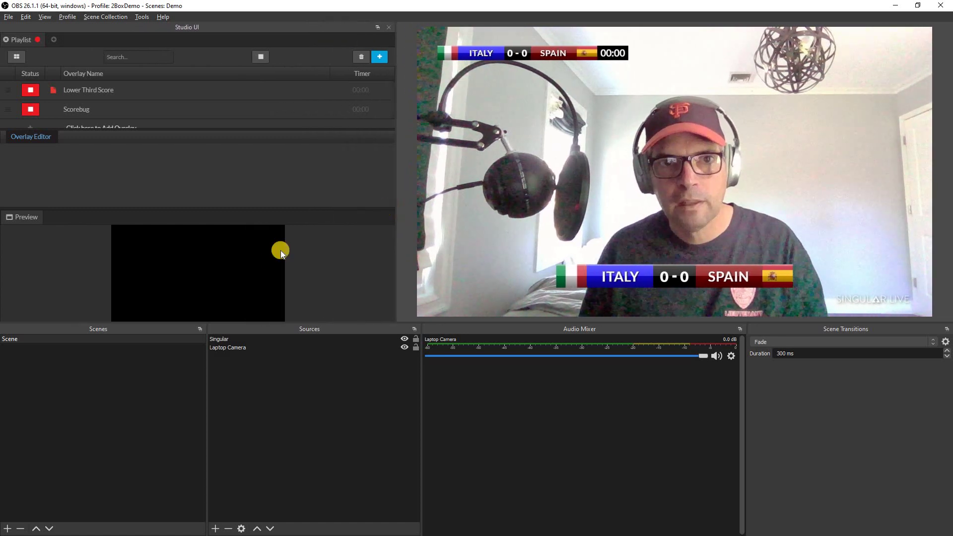
left_click_drag(258, 322, 272, 482)
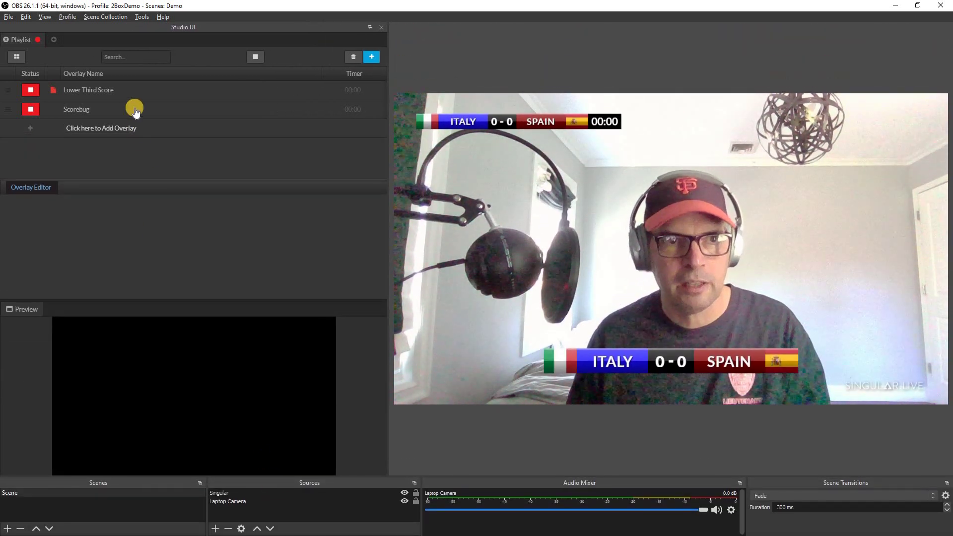
Step: Set the Scorebug's team1Score to 1 and update it so the scorebug reads ITALY 1-0 SPAIN
left_click(131, 94)
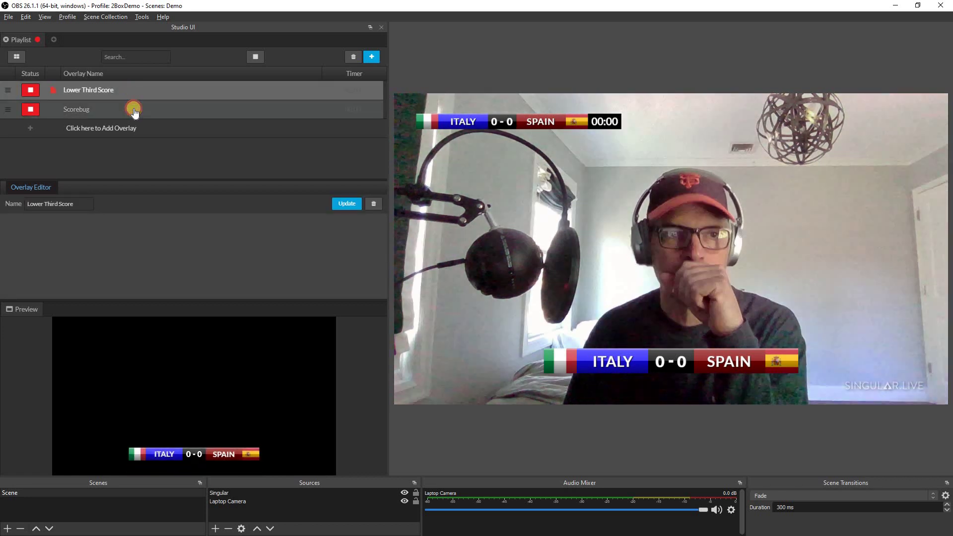
left_click(133, 112)
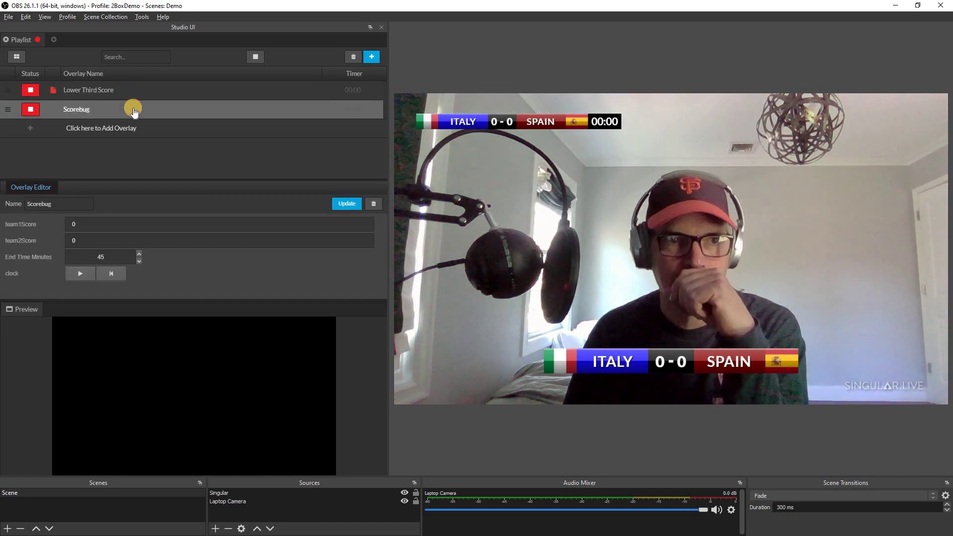
left_click(101, 225)
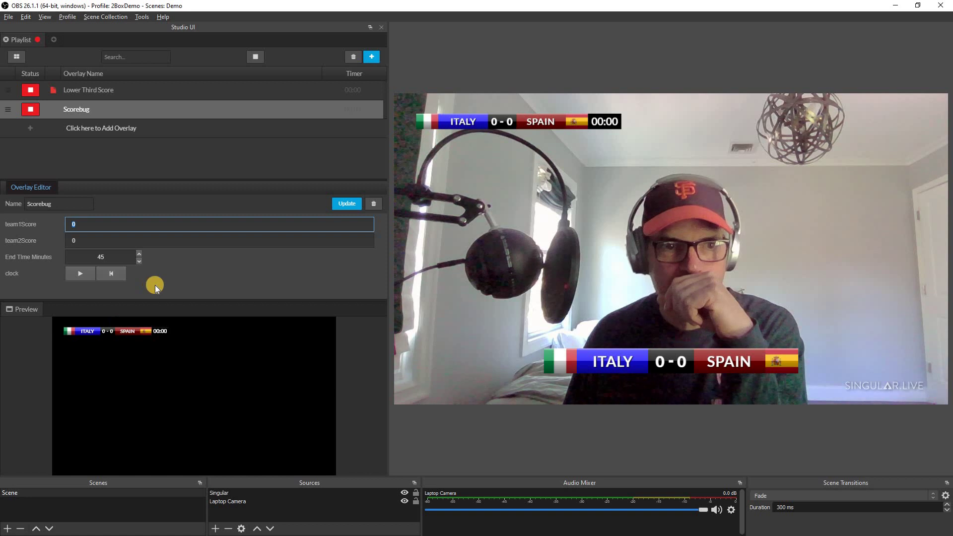
type("1")
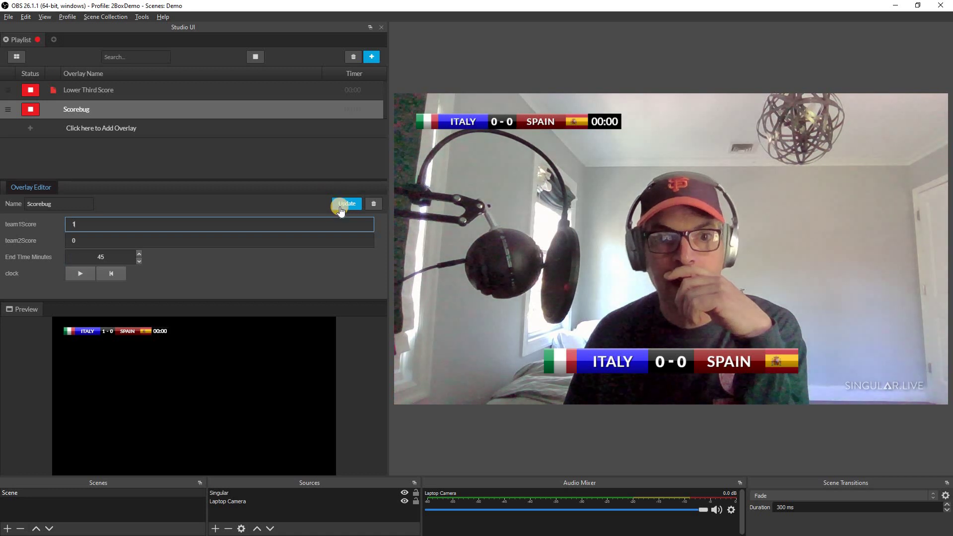
left_click(532, 112)
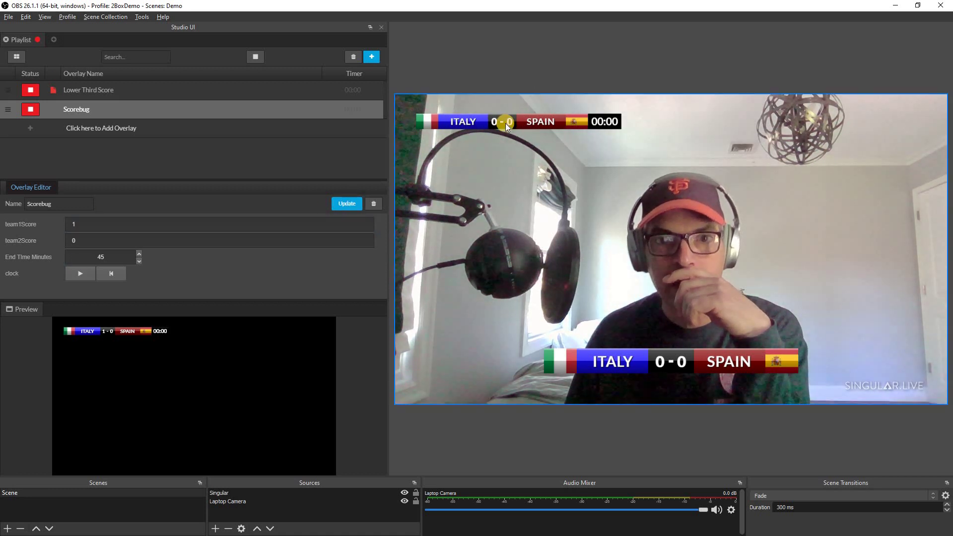
Step: Take the Scorebug and Lower Third Score overlays off air and bring both back on
left_click(31, 110)
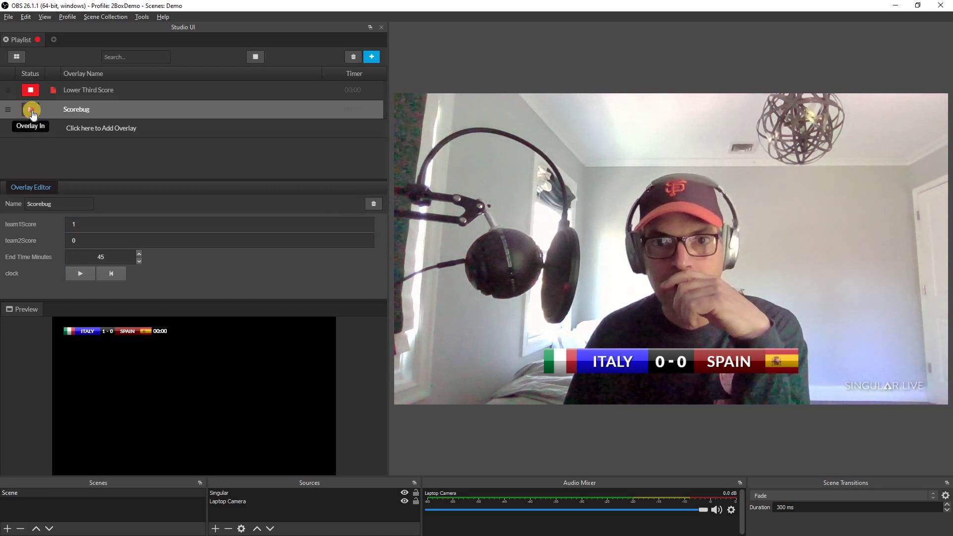
left_click(31, 112)
left_click(31, 91)
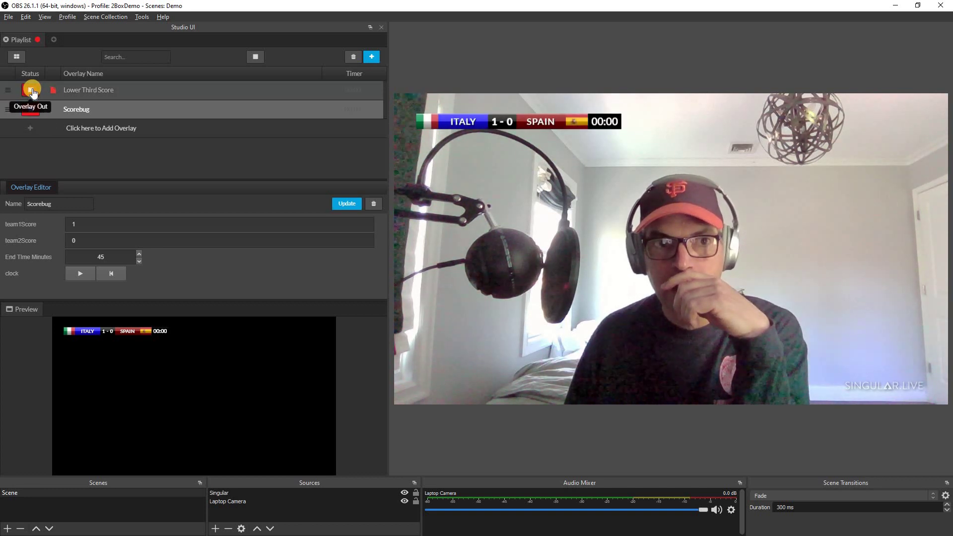
left_click(119, 87)
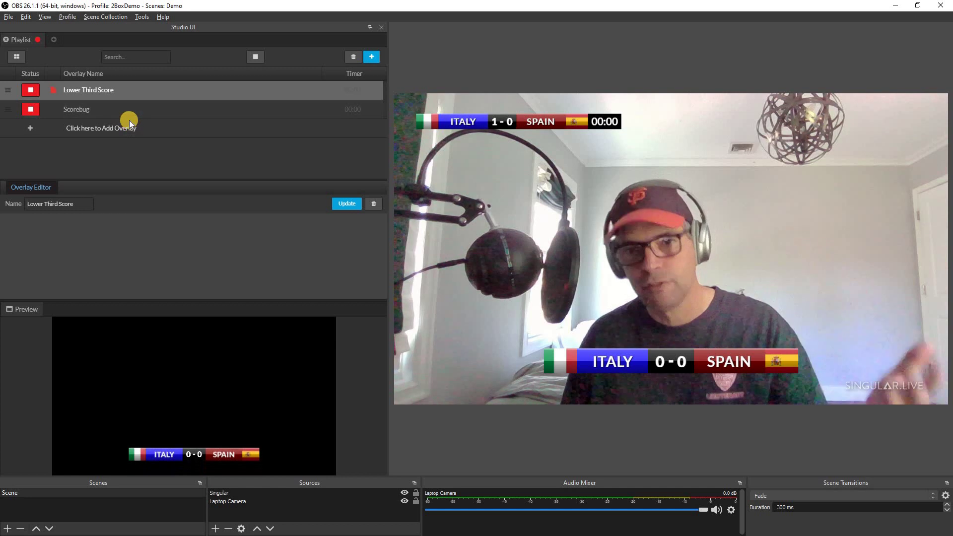